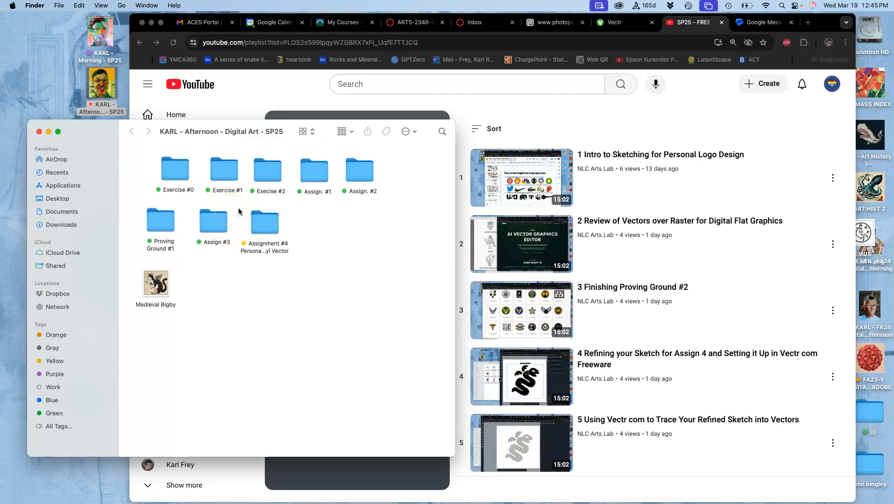
Step: Open the logo sketch JPG from the Assignment #4 folder and place its preview beside the file window
{"action": "double_click", "coordinate": [260, 221]}
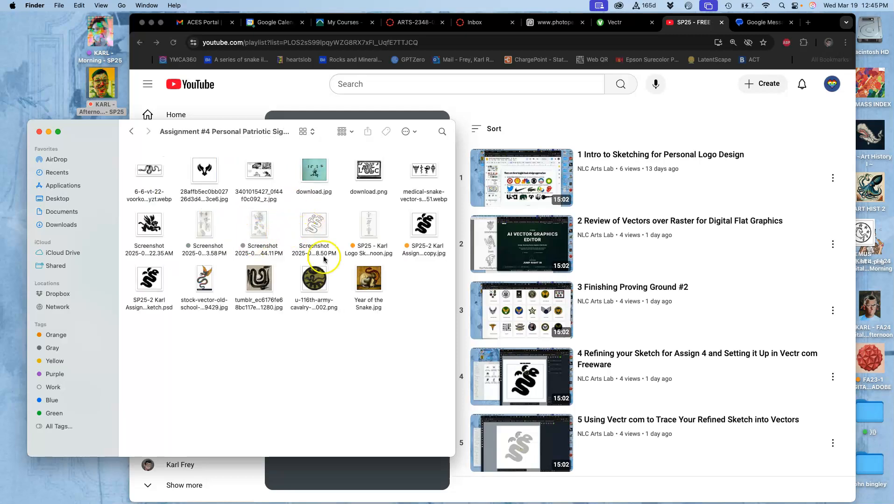
{"action": "double_click", "coordinate": [369, 231]}
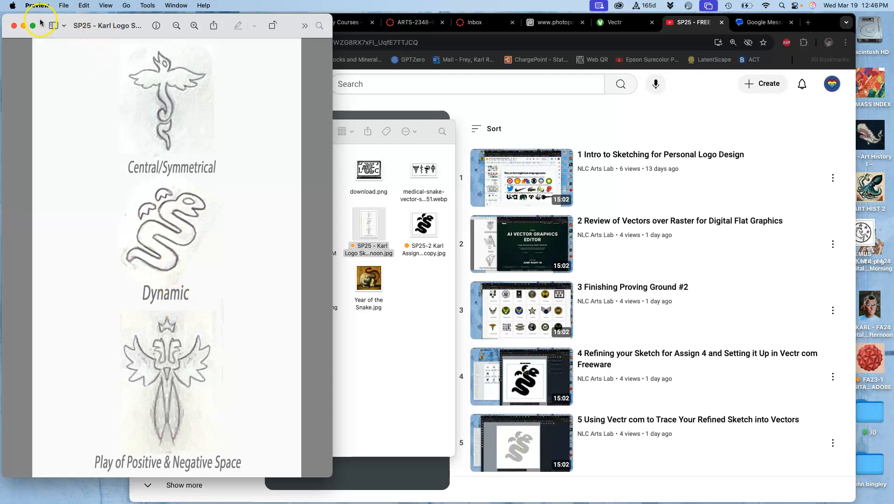
{"action": "left_click_drag", "start_coordinate": [37, 19], "coordinate": [445, 17]}
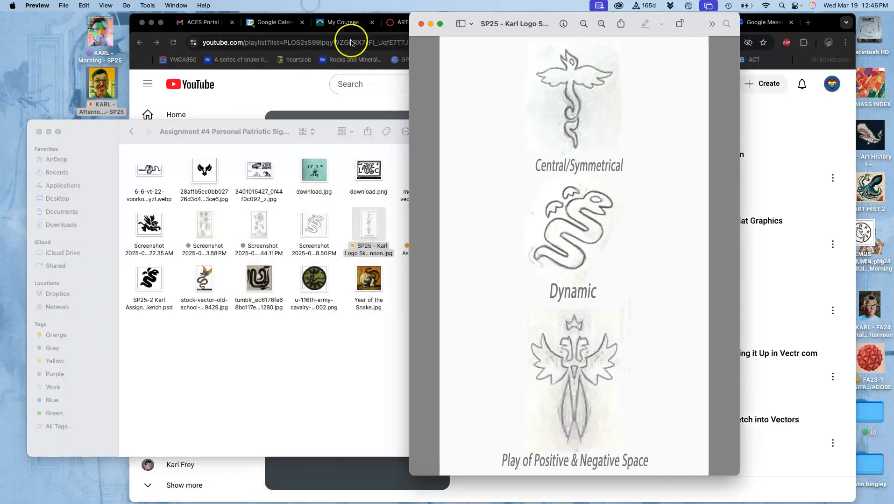
Step: Create a folder named Proving Ground #2 in the parent course folder, tag it green, and place it beside the Assignment #4 folder
{"action": "left_click", "coordinate": [131, 134]}
{"action": "right_click", "coordinate": [228, 294]}
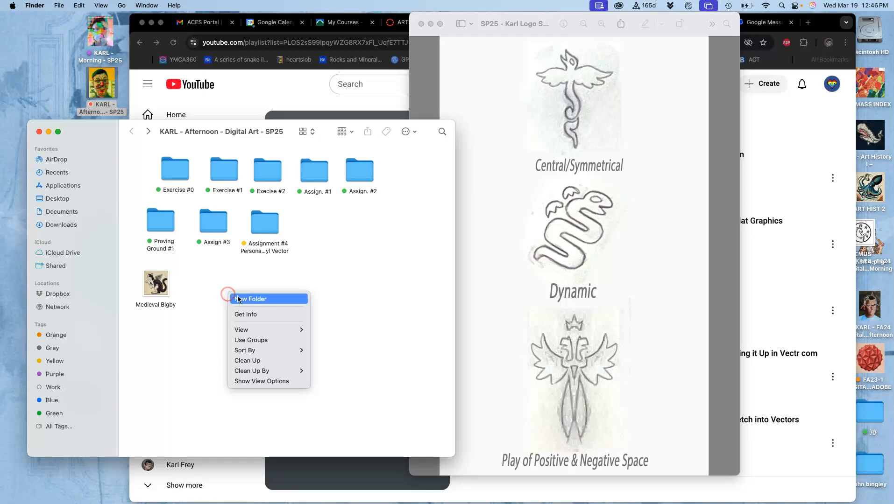
{"action": "left_click", "coordinate": [237, 297]}
{"action": "type", "text": "Pr"}
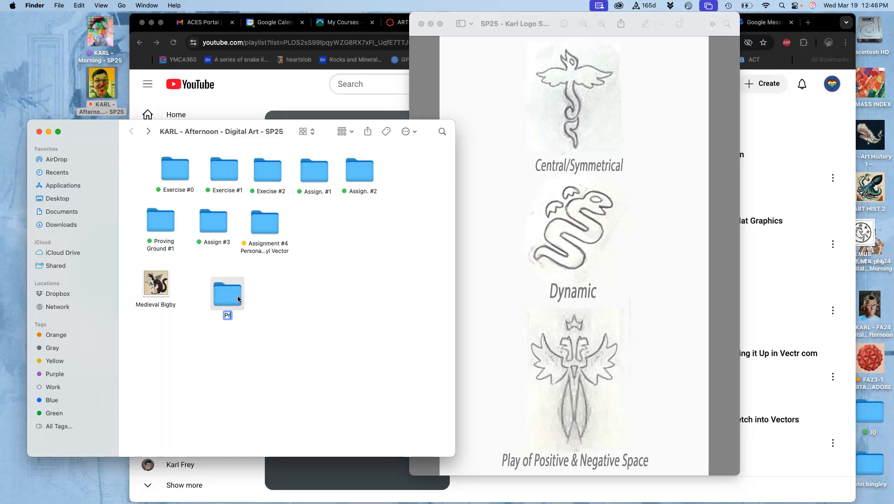
{"action": "type", "text": "oving Ground #2"}
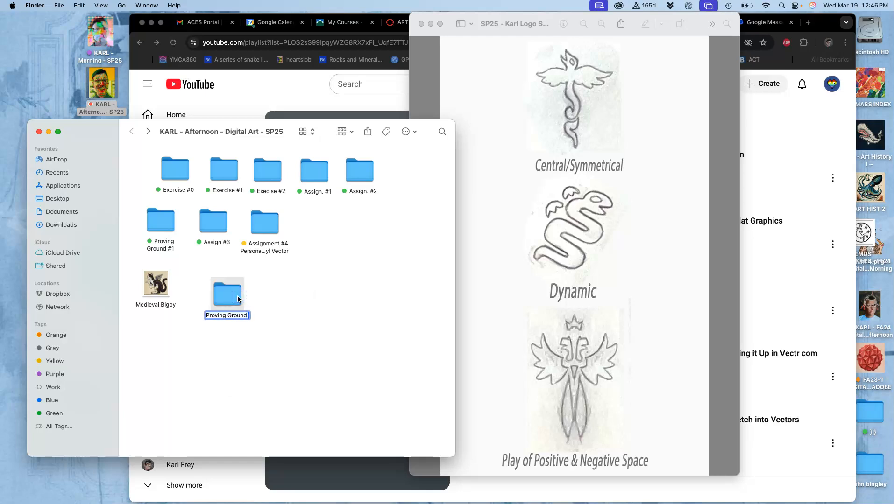
{"action": "left_click", "coordinate": [271, 306]}
{"action": "right_click", "coordinate": [237, 298]}
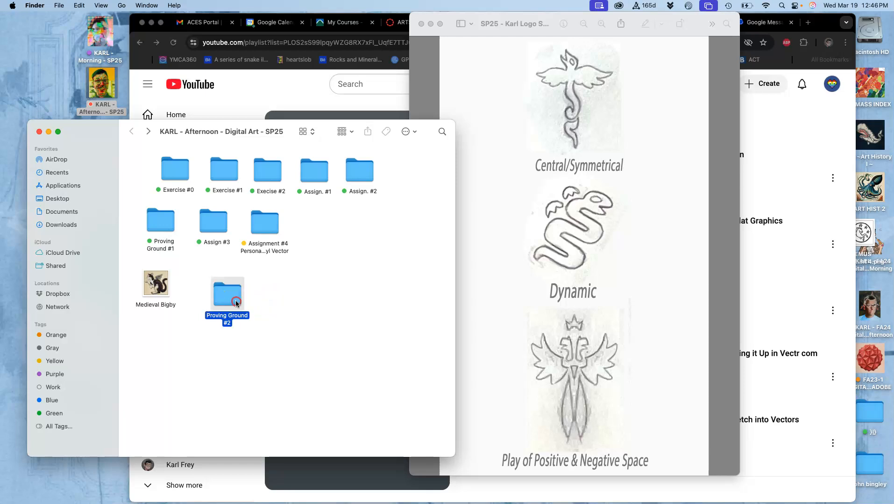
{"action": "left_click", "coordinate": [281, 428]}
{"action": "left_click", "coordinate": [279, 307]}
Step: Move the logo sketch JPG from the Assignment #4 folder into the Proving Ground #2 folder and open that folder
{"action": "double_click", "coordinate": [263, 223]}
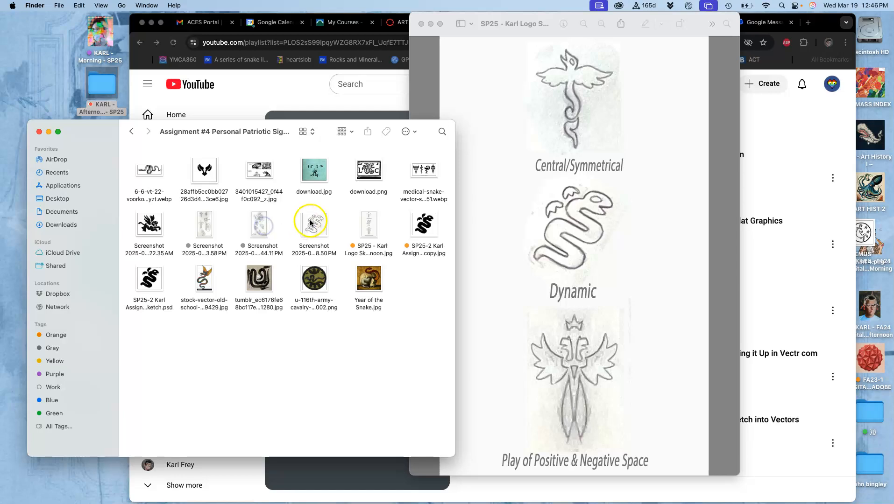
{"action": "left_click_drag", "start_coordinate": [368, 220], "coordinate": [45, 82]}
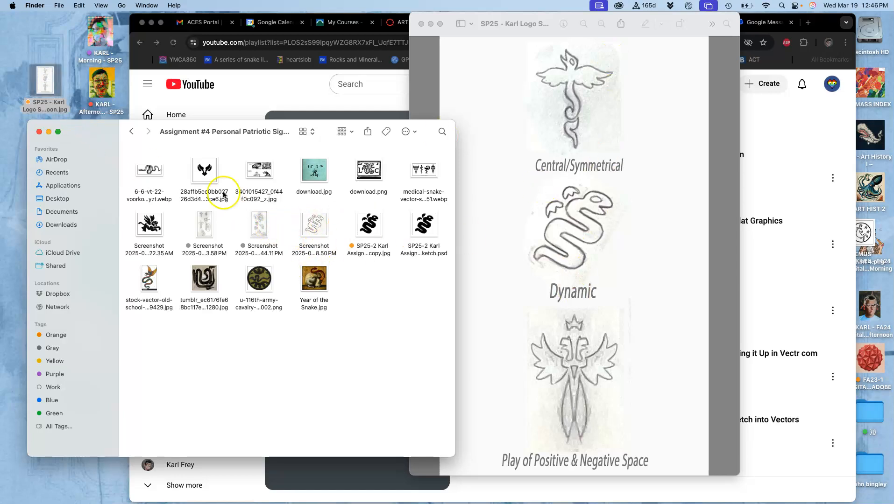
{"action": "left_click", "coordinate": [129, 132]}
{"action": "left_click_drag", "start_coordinate": [45, 84], "coordinate": [345, 221]}
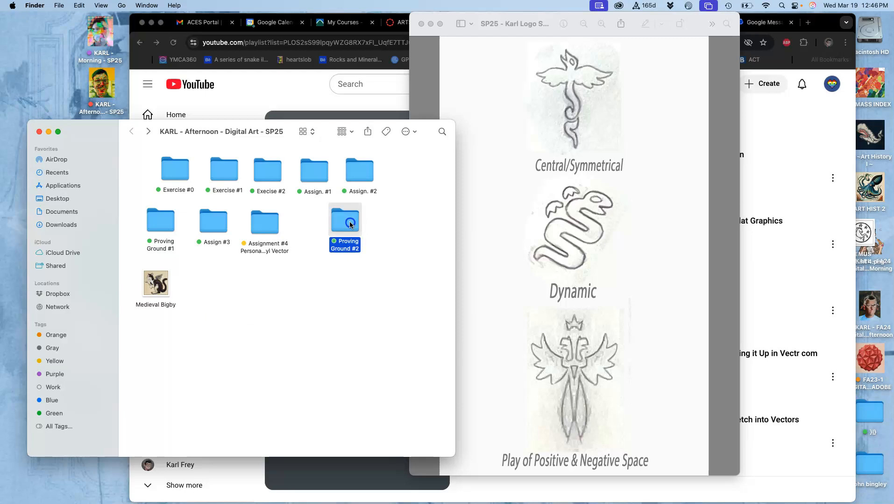
{"action": "double_click", "coordinate": [345, 222]}
{"action": "left_click", "coordinate": [169, 176]}
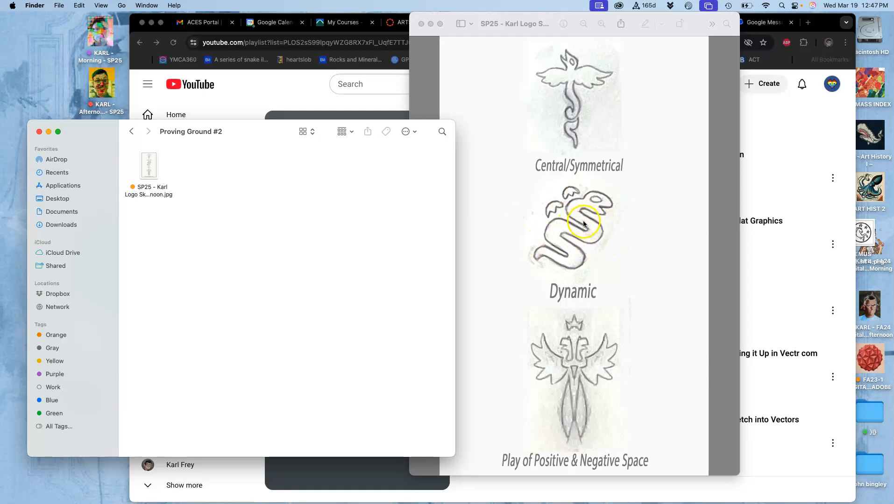
Step: Open the snake sketch screenshot and the refined black snake JPG from the Assignment #4 folder side by side
{"action": "left_click", "coordinate": [131, 131]}
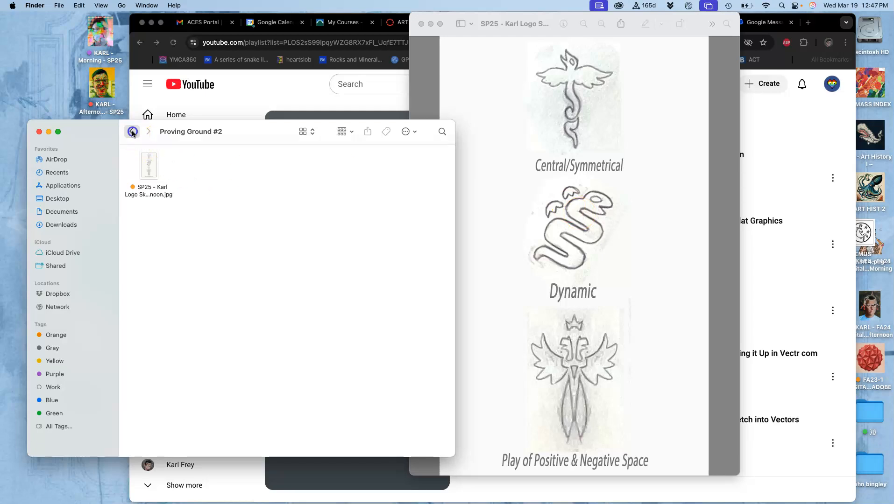
{"action": "double_click", "coordinate": [265, 224]}
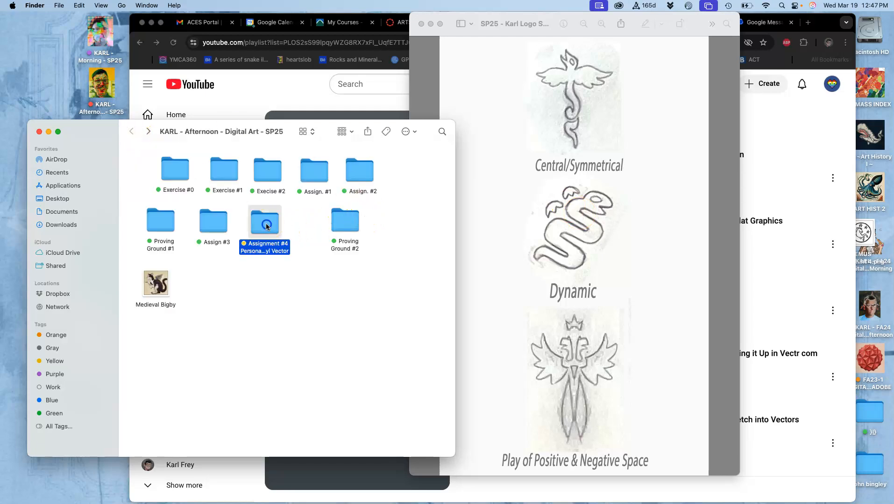
{"action": "double_click", "coordinate": [313, 226]}
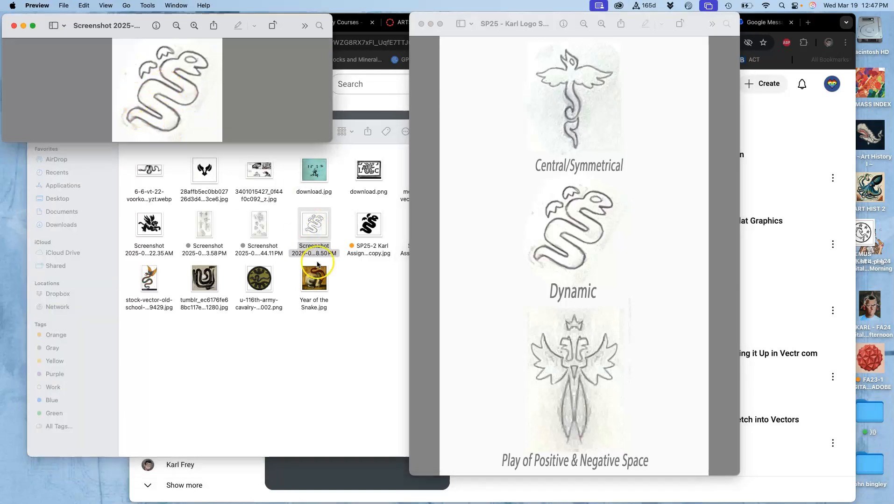
{"action": "double_click", "coordinate": [369, 226]}
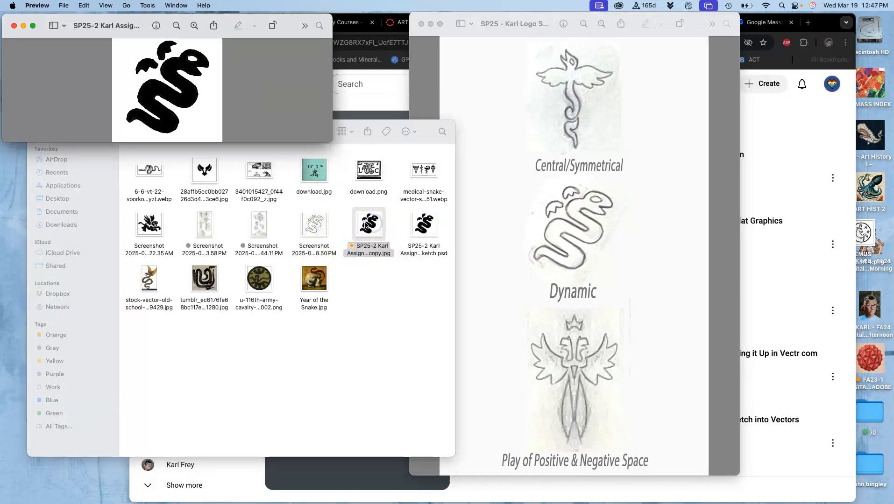
{"action": "left_click_drag", "start_coordinate": [182, 19], "coordinate": [402, 16]}
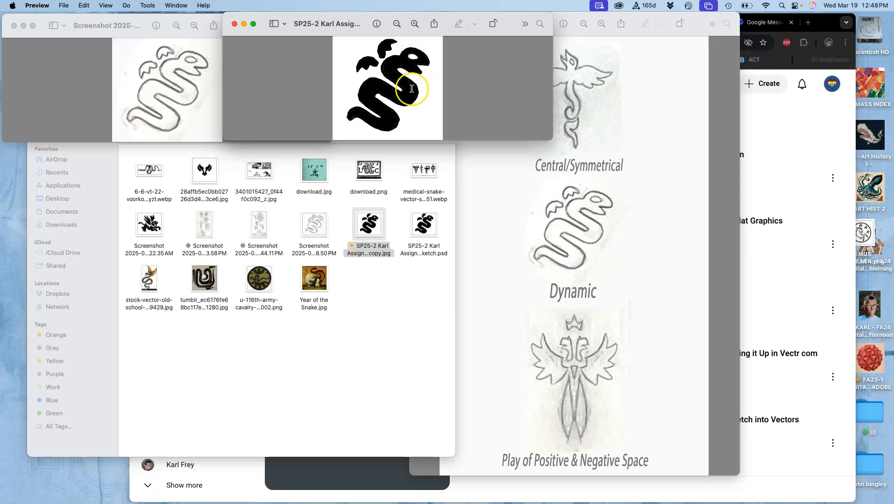
Step: Enlarge the refined snake image's window and examine the edges of its body, head and wings up close
{"action": "left_click_drag", "start_coordinate": [552, 138], "coordinate": [694, 384]}
{"action": "key", "text": "super+plus"}
{"action": "key", "text": "super+plus"}
{"action": "key", "text": "super+plus"}
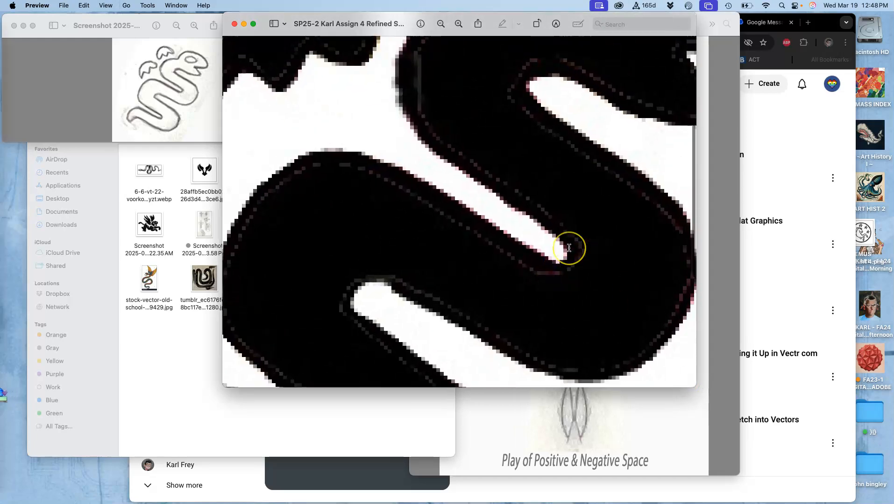
{"action": "scroll", "coordinate": [566, 231], "scroll_direction": "up", "scroll_amount": 10}
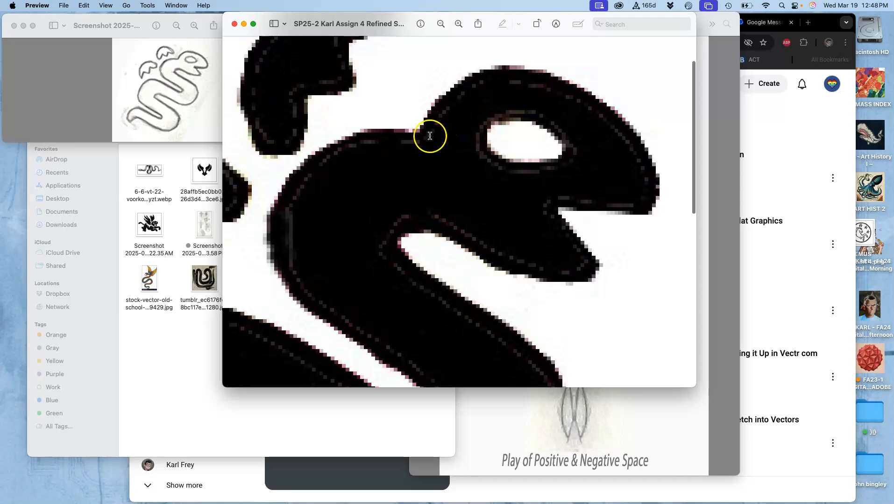
{"action": "scroll", "coordinate": [443, 192], "scroll_direction": "up", "scroll_amount": 3}
{"action": "scroll", "coordinate": [443, 191], "scroll_direction": "left", "scroll_amount": 3}
{"action": "scroll", "coordinate": [445, 191], "scroll_direction": "left", "scroll_amount": 3}
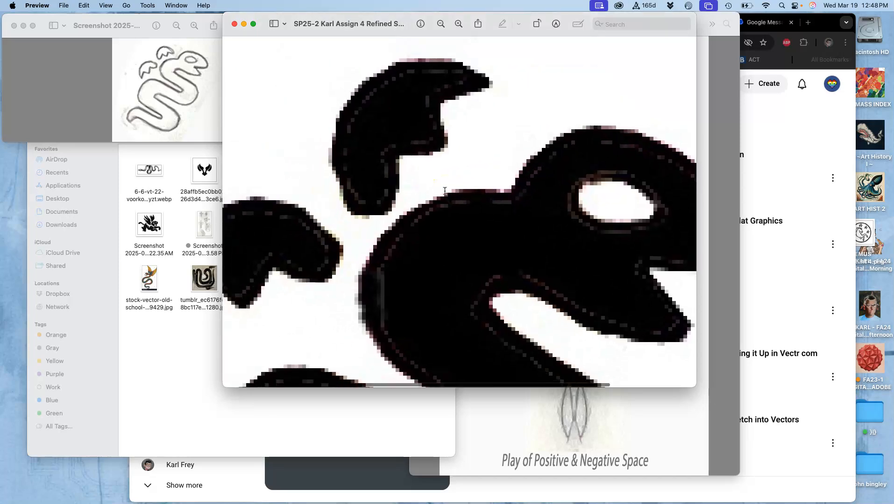
{"action": "scroll", "coordinate": [445, 191], "scroll_direction": "left", "scroll_amount": 2}
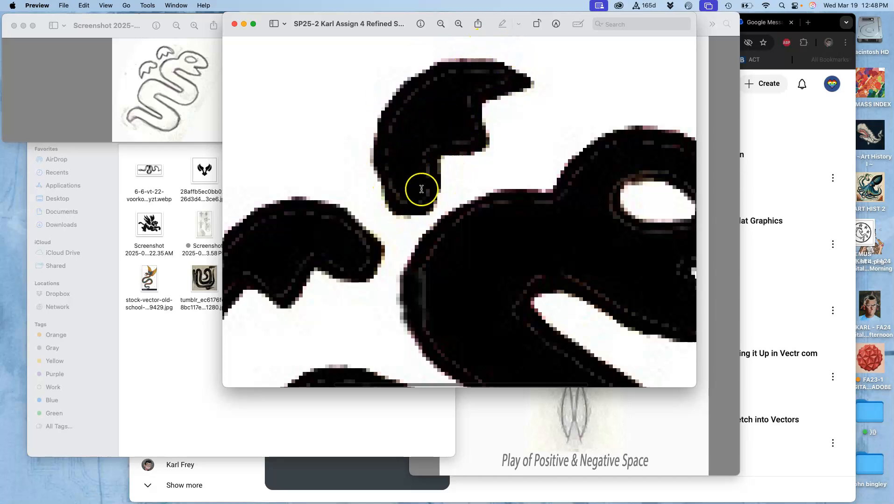
{"action": "key", "text": "super+minus"}
{"action": "key", "text": "super+minus"}
{"action": "key", "text": "super+minus"}
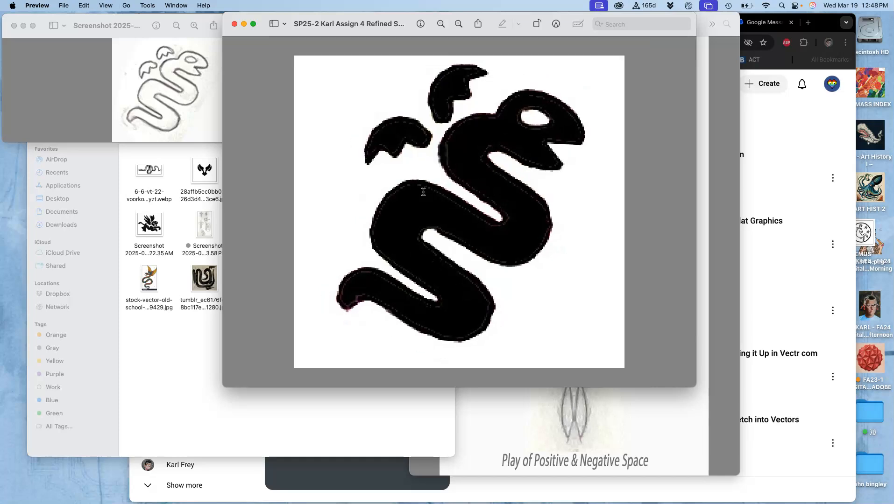
Step: Close the refined snake, snake sketch and logo sketch image previews
{"action": "left_click", "coordinate": [233, 24]}
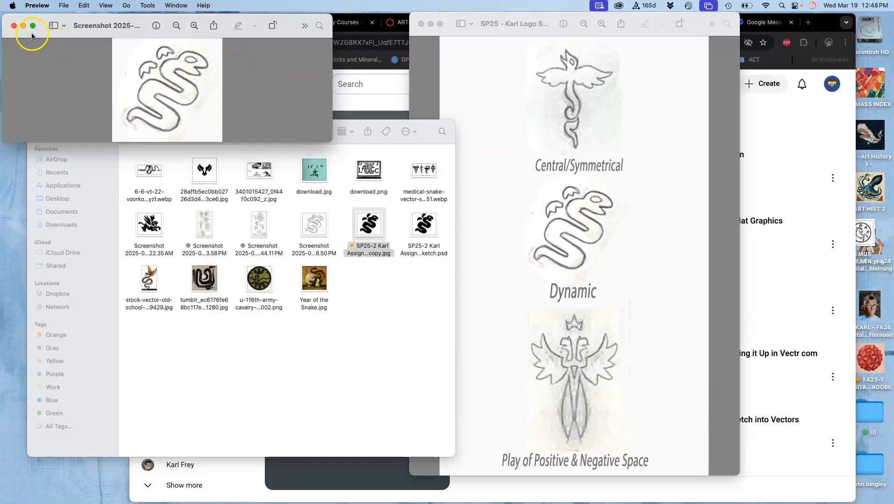
{"action": "left_click", "coordinate": [14, 25]}
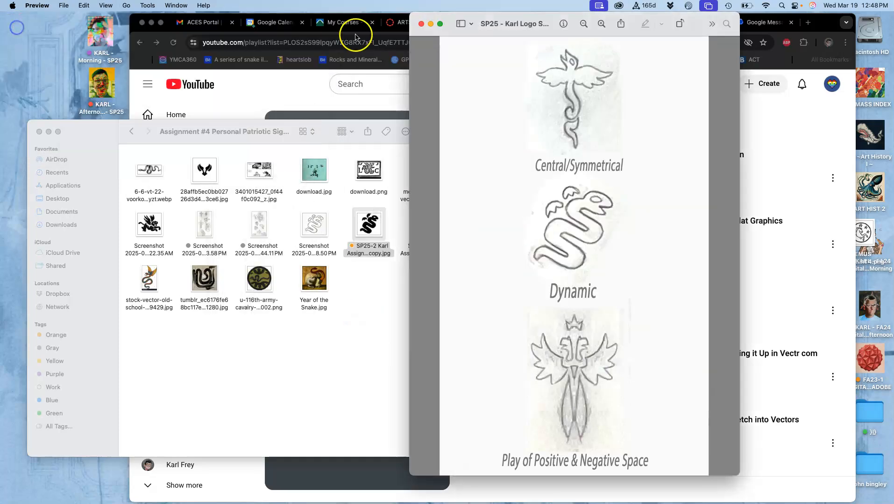
{"action": "left_click", "coordinate": [420, 24]}
Step: Switch to Chrome and load vectr.com in a new tab
{"action": "left_click", "coordinate": [688, 112]}
{"action": "left_click", "coordinate": [807, 23]}
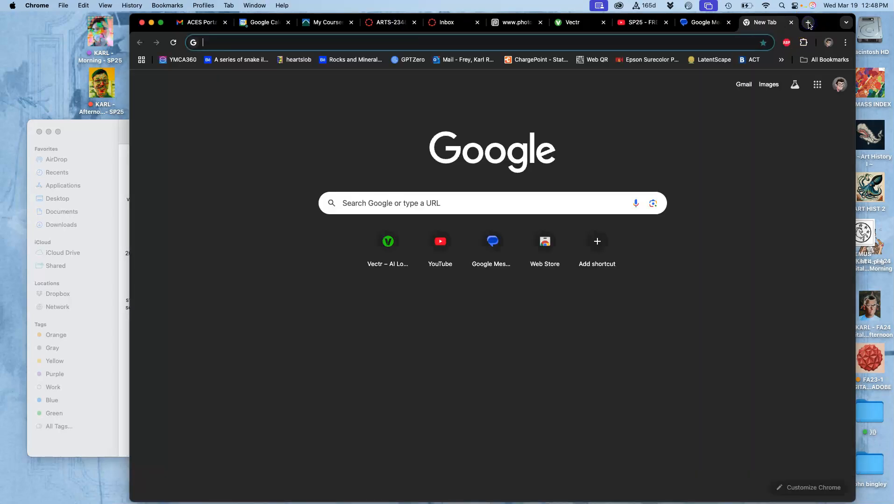
{"action": "type", "text": "vectr.com"}
{"action": "key", "text": "Return"}
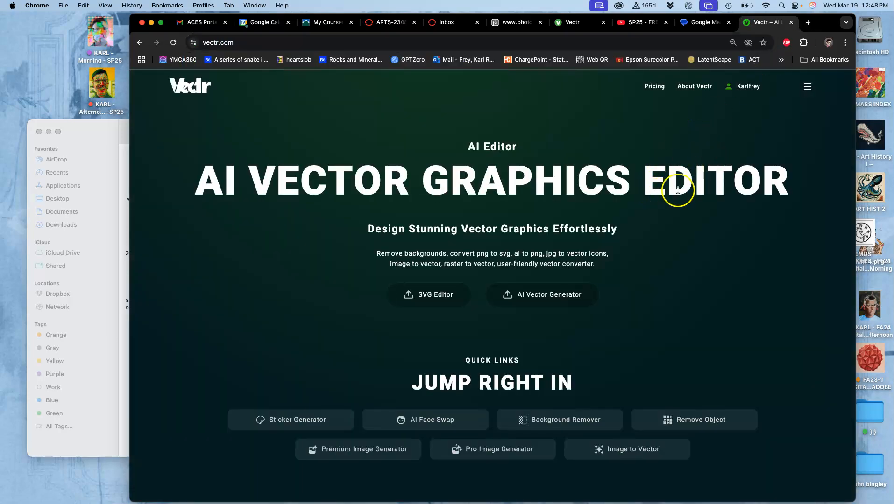
Step: Check which account is signed in on the Vectr home page and dismiss the account details
{"action": "left_click", "coordinate": [743, 89]}
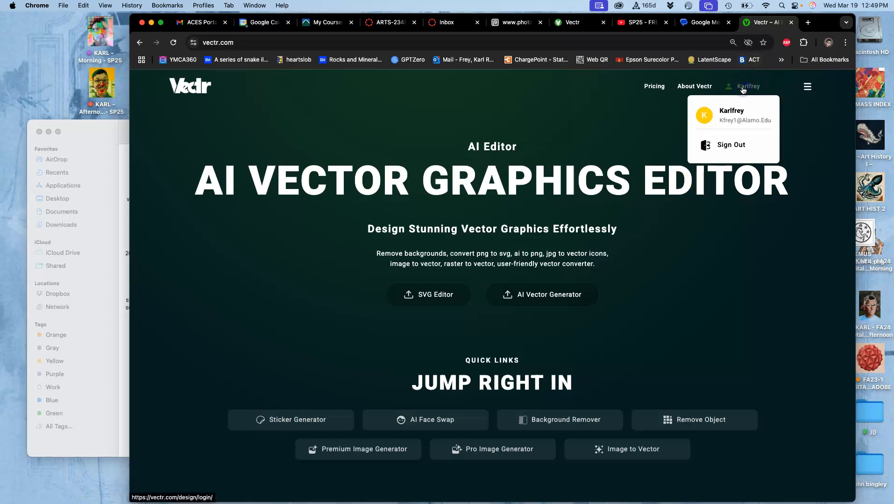
{"action": "left_click", "coordinate": [739, 108]}
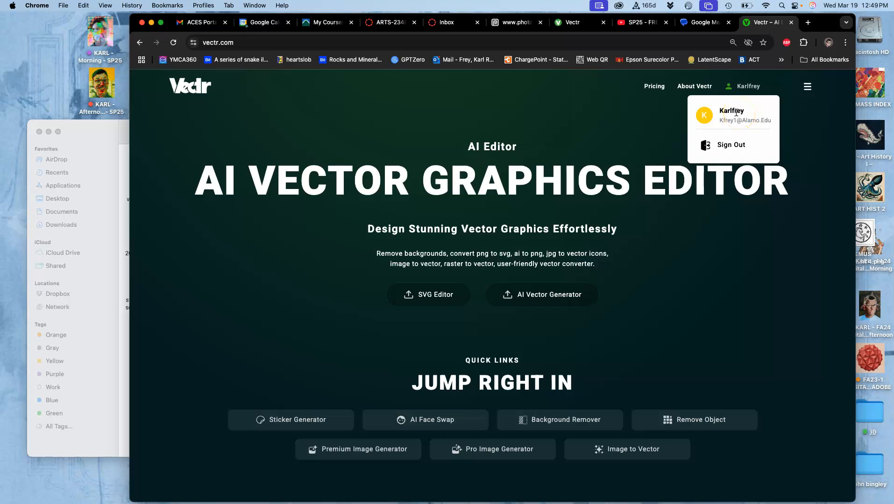
{"action": "left_click", "coordinate": [747, 87]}
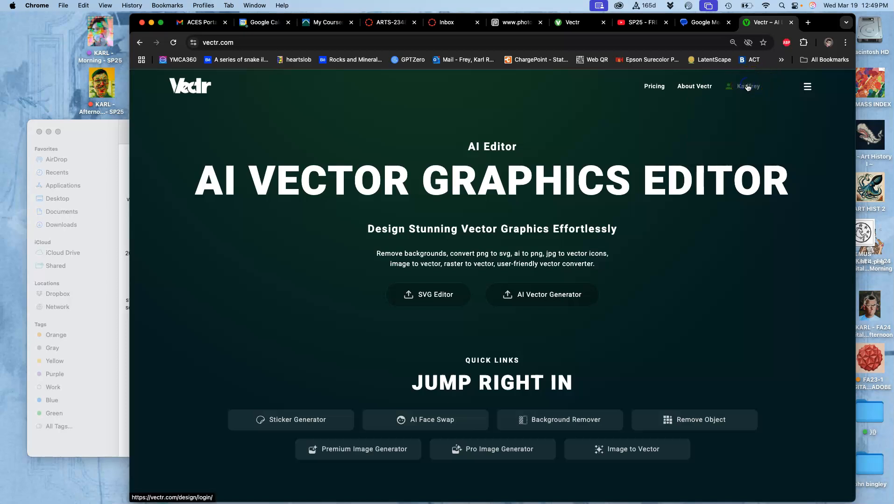
{"action": "left_click", "coordinate": [740, 89]}
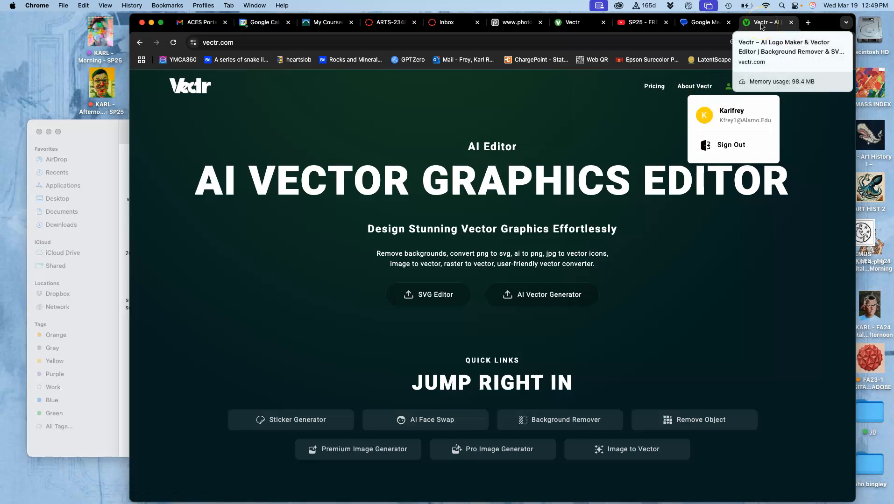
{"action": "left_click", "coordinate": [567, 134]}
{"action": "left_click", "coordinate": [530, 155]}
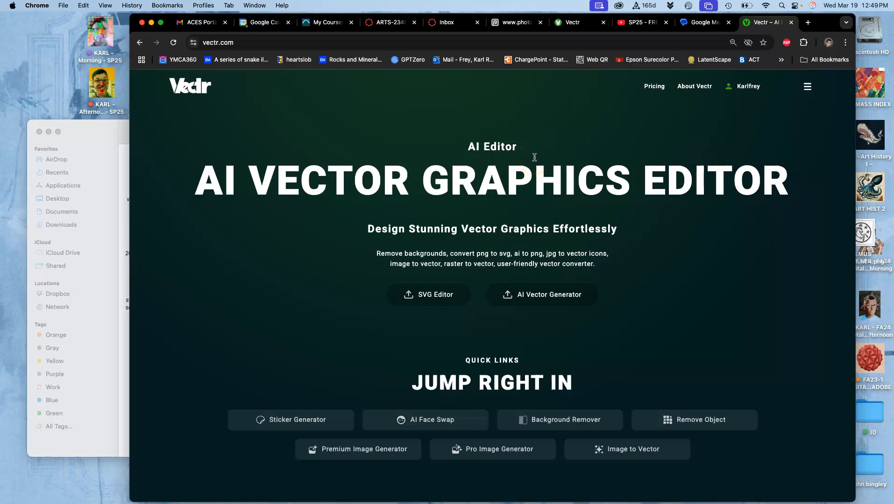
Step: Sign out of the current Vectr account
{"action": "left_click", "coordinate": [753, 85]}
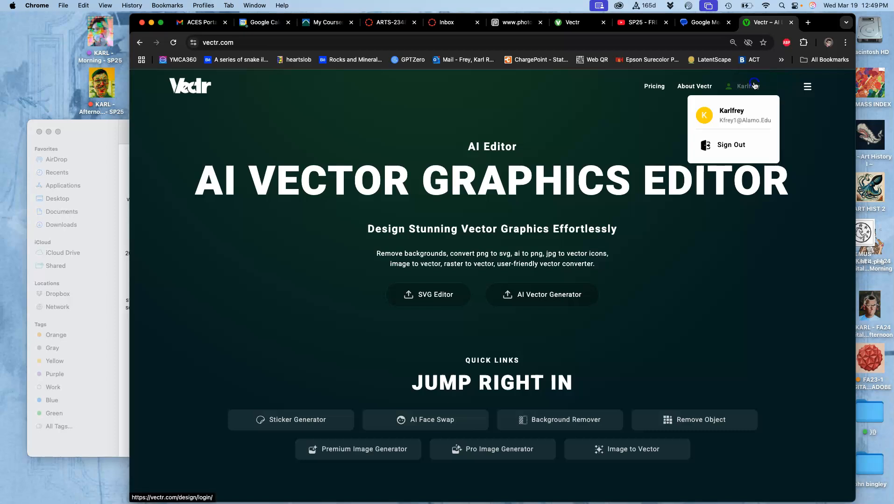
{"action": "left_click", "coordinate": [738, 145]}
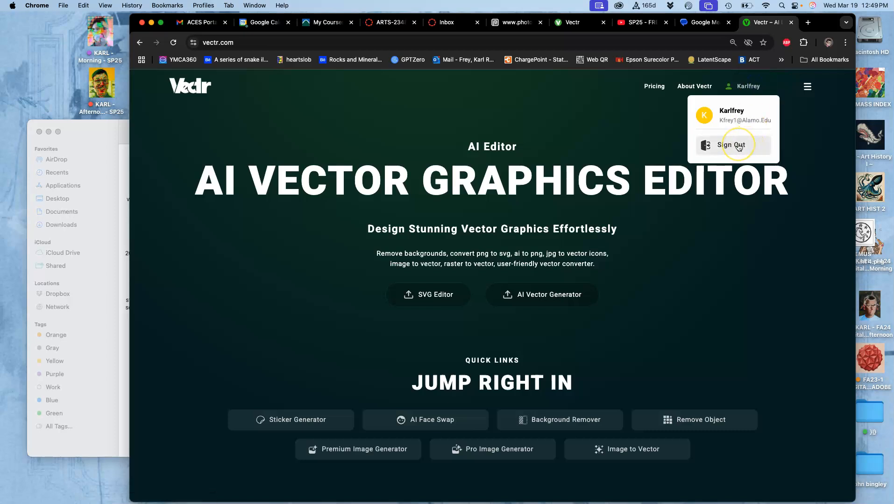
{"action": "left_click", "coordinate": [700, 166]}
Step: Log in to Vectr with the school account's e-mail and password, and save the password in the browser
{"action": "left_click", "coordinate": [464, 251]}
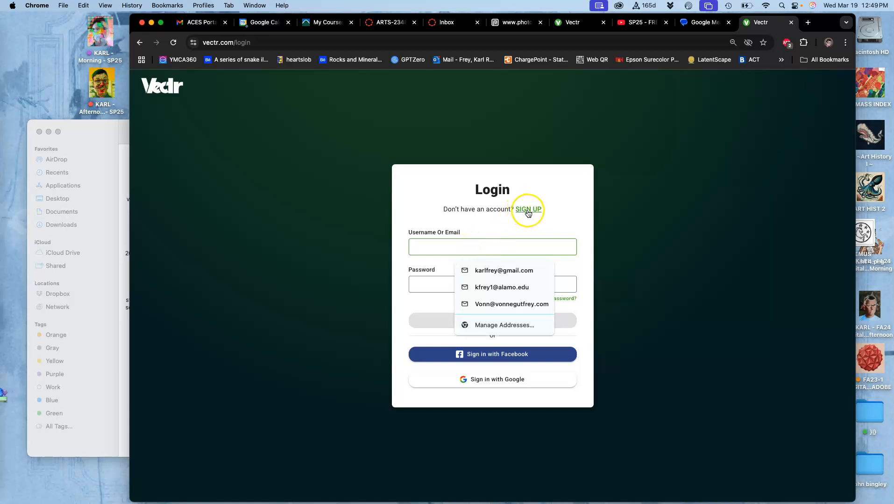
{"action": "left_click", "coordinate": [528, 224]}
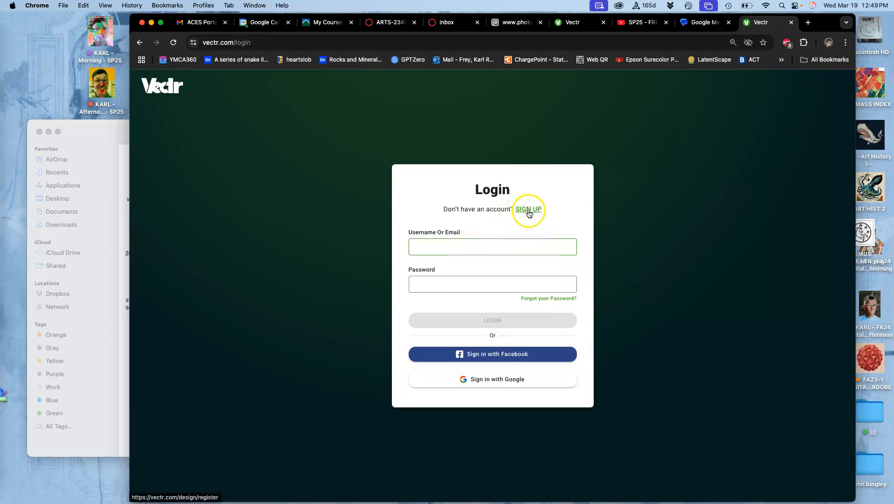
{"action": "left_click", "coordinate": [444, 248]}
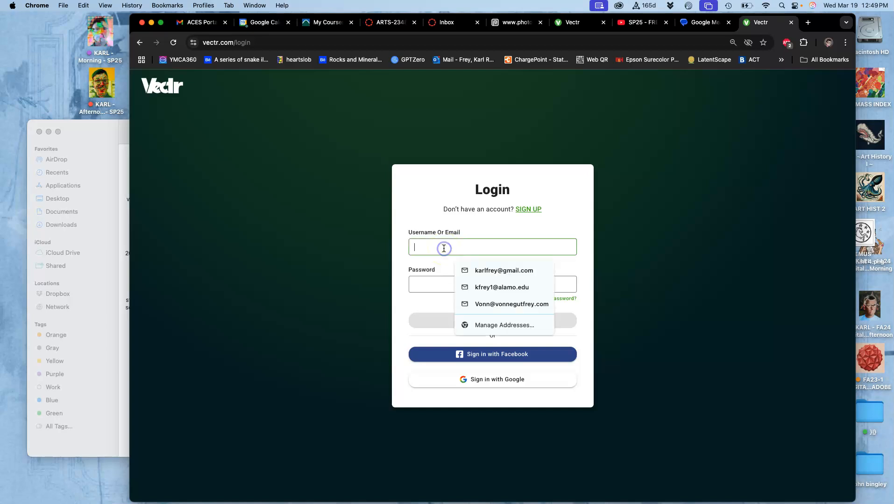
{"action": "left_click", "coordinate": [475, 290]}
{"action": "left_click", "coordinate": [463, 289]}
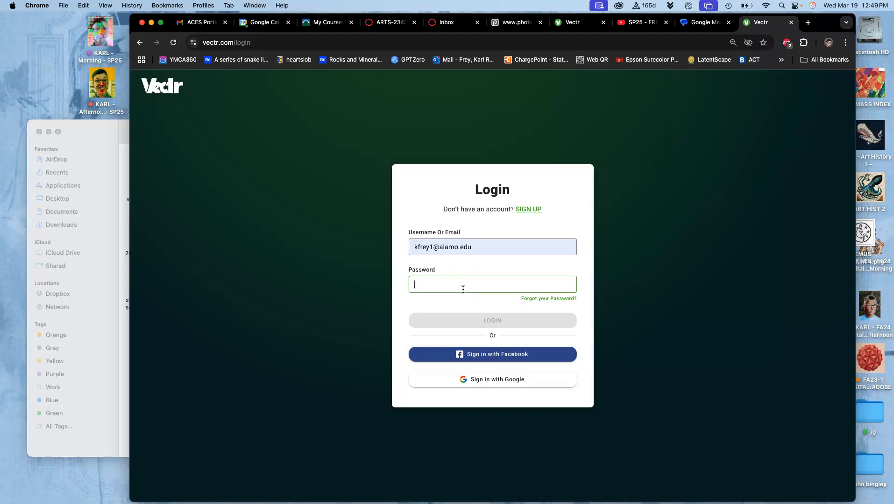
{"action": "type", "text": "•••"}
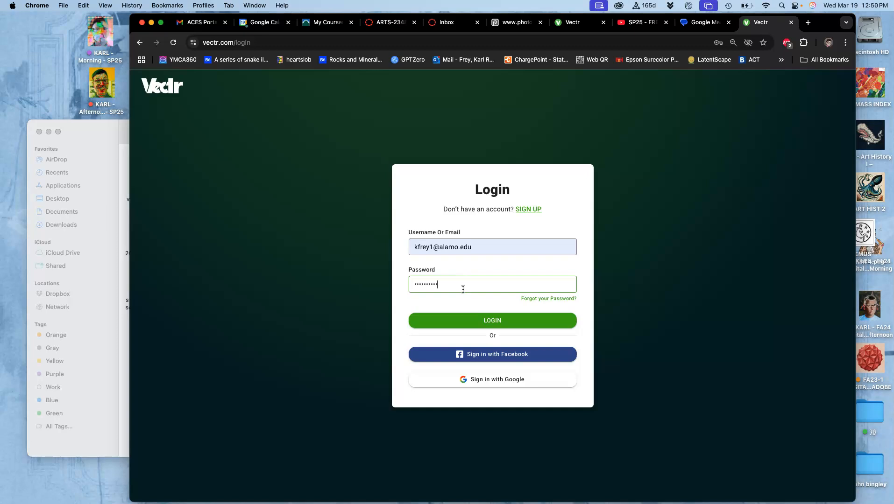
{"action": "left_click", "coordinate": [509, 320]}
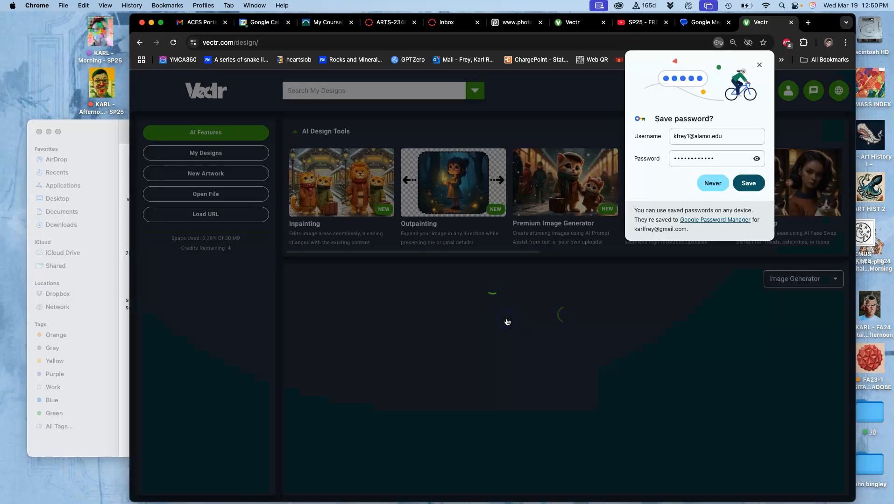
{"action": "left_click", "coordinate": [747, 185]}
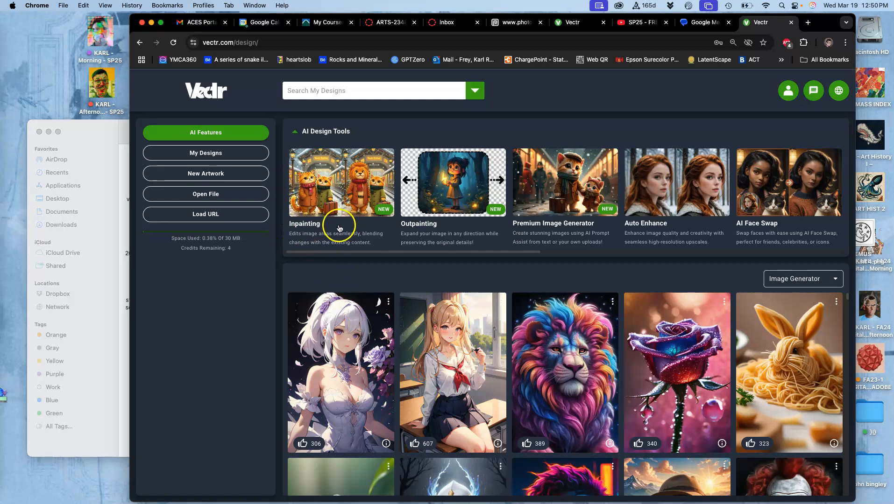
Step: Check the saved designs, and create an 800 × 800 px artwork named with the SP25-2 prefix, the author's first name and Assignment #4
{"action": "left_click", "coordinate": [201, 159]}
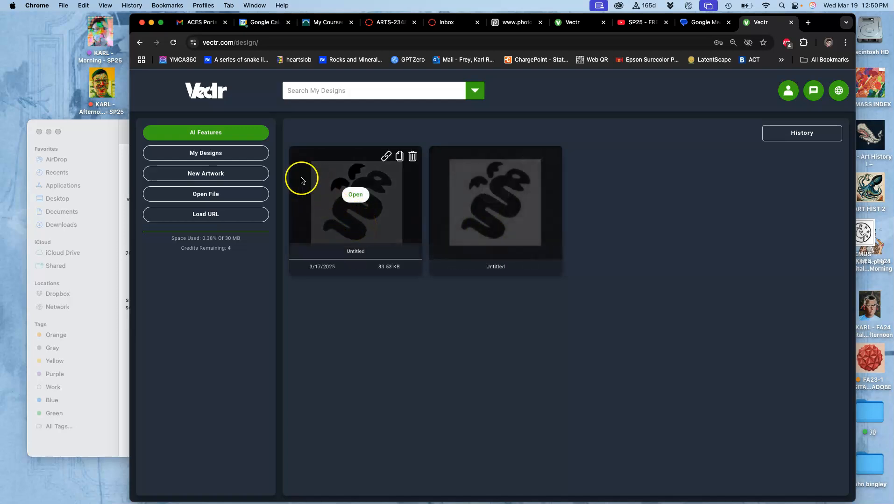
{"action": "left_click", "coordinate": [244, 175]}
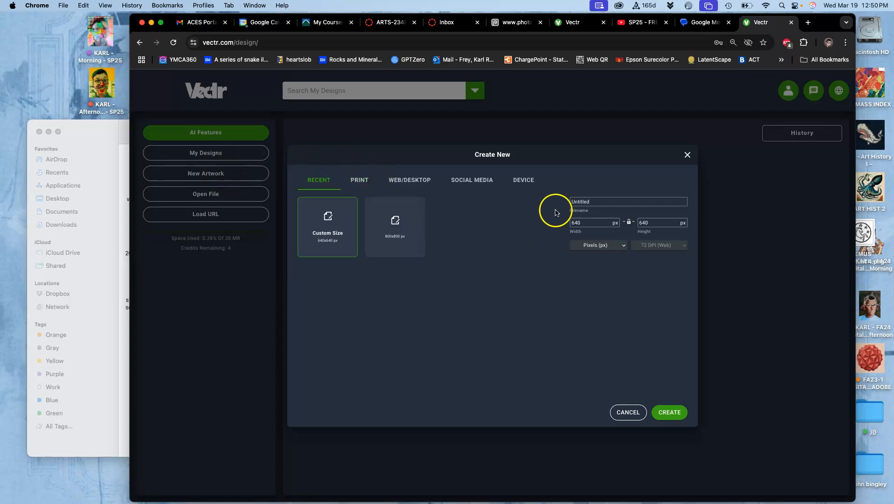
{"action": "left_click_drag", "start_coordinate": [594, 202], "coordinate": [551, 202]}
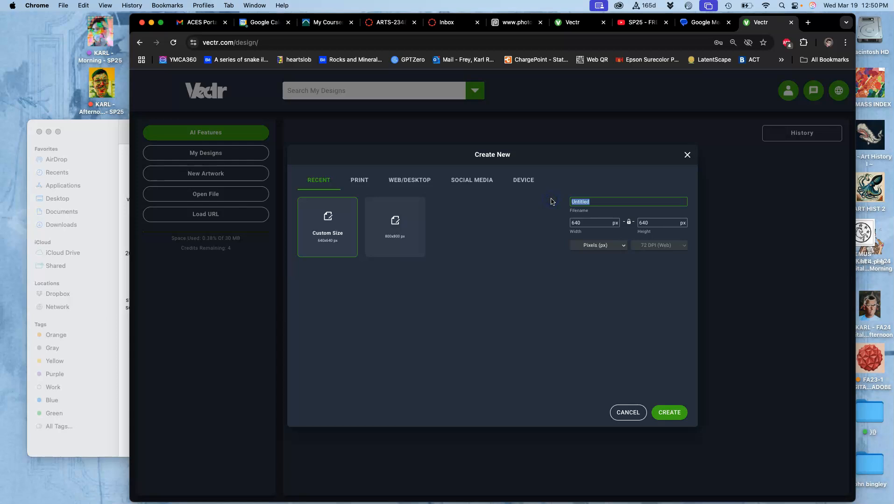
{"action": "type", "text": "SP25-2 Karl Assignment #4"}
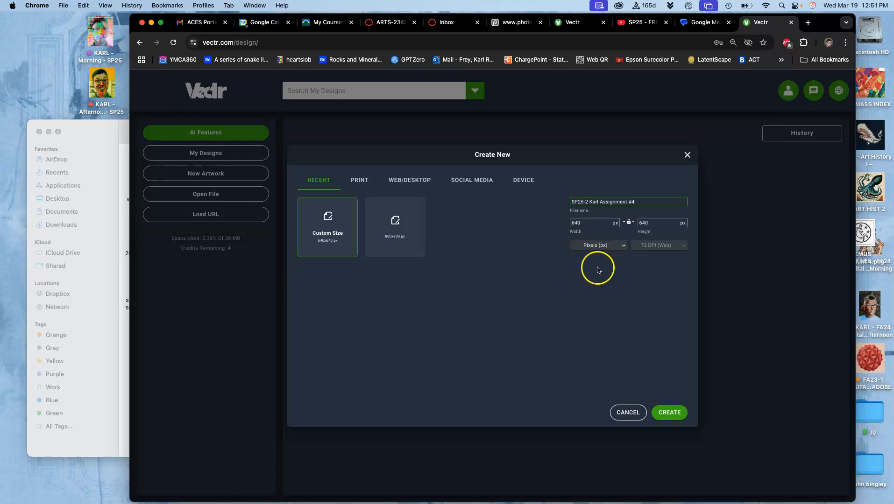
{"action": "left_click_drag", "start_coordinate": [589, 223], "coordinate": [556, 225]}
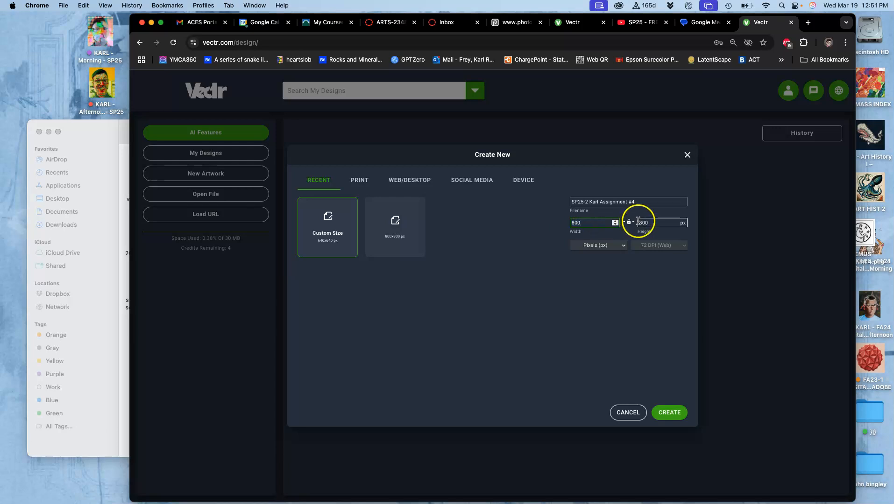
{"action": "left_click", "coordinate": [670, 413]}
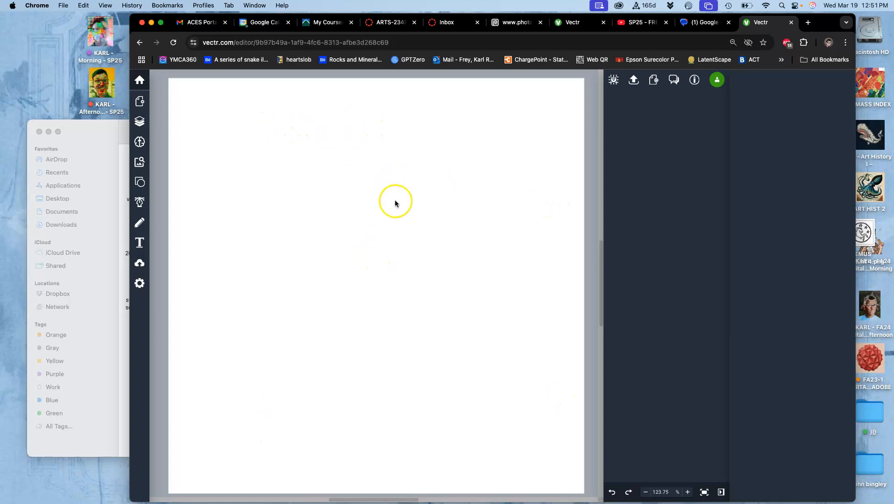
Step: Place the refined snake sketch JPG from the Assignment #4 folder in Finder onto the blank Vectr artboard
{"action": "left_click", "coordinate": [110, 182]}
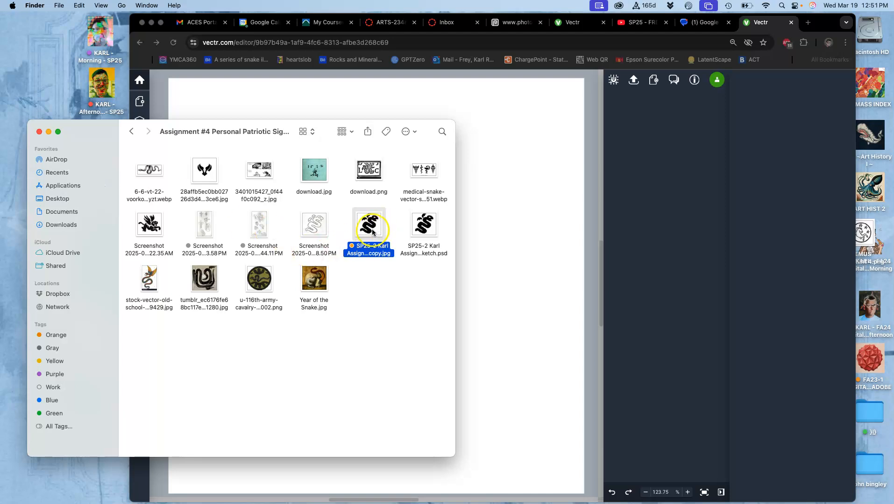
{"action": "left_click_drag", "start_coordinate": [374, 224], "coordinate": [501, 221]}
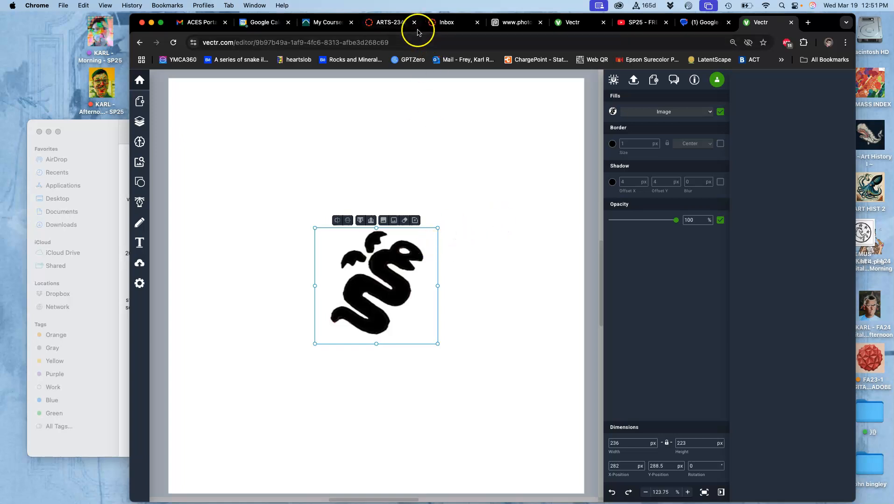
Step: Open the Assignment #4 (Vector Logo Mashup) discussion from the course's Assignments page and review it down to the instructor's refined sketch example
{"action": "left_click", "coordinate": [392, 22]}
{"action": "scroll", "coordinate": [463, 303], "scroll_direction": "down", "scroll_amount": 5}
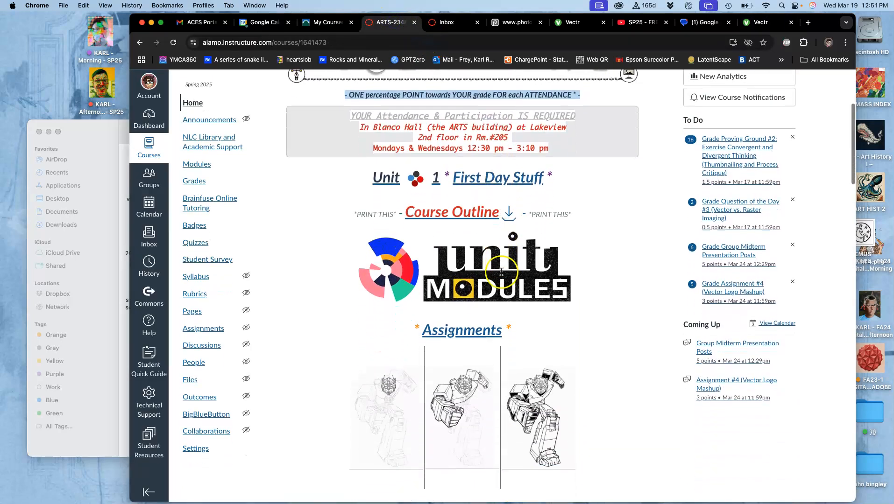
{"action": "left_click", "coordinate": [466, 334]}
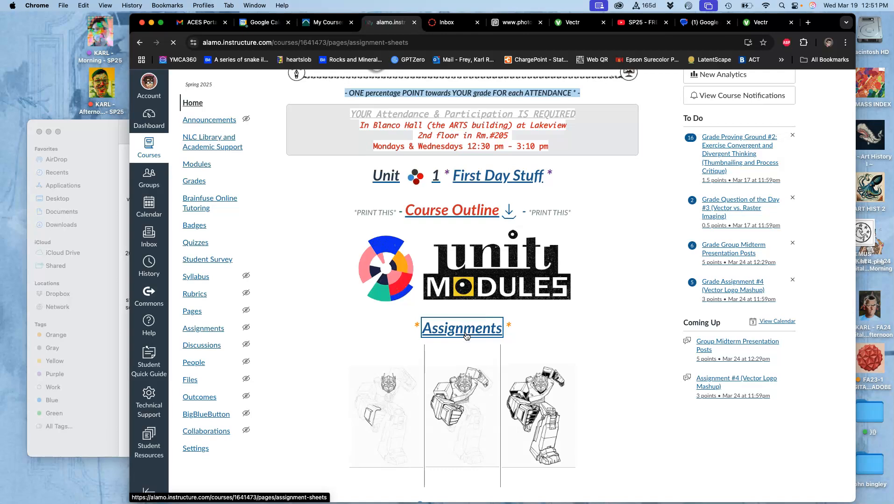
{"action": "scroll", "coordinate": [466, 336], "scroll_direction": "down", "scroll_amount": 10}
{"action": "scroll", "coordinate": [466, 336], "scroll_direction": "down", "scroll_amount": 8}
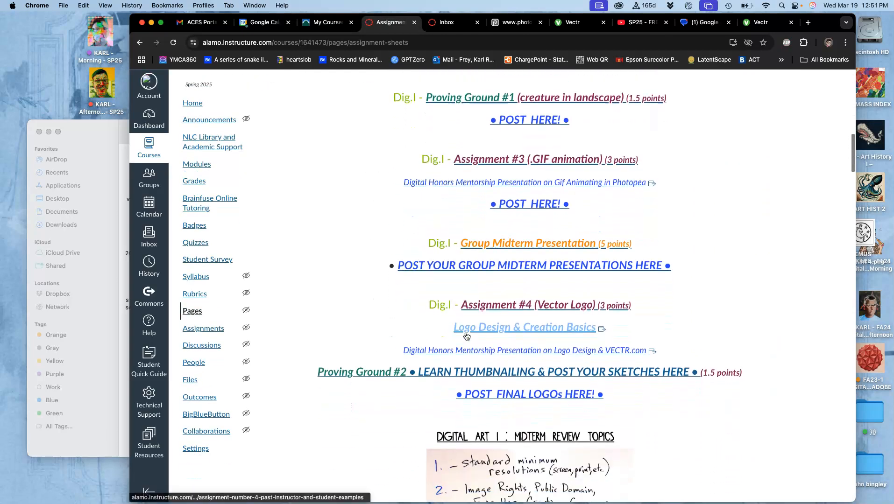
{"action": "left_click", "coordinate": [512, 342]}
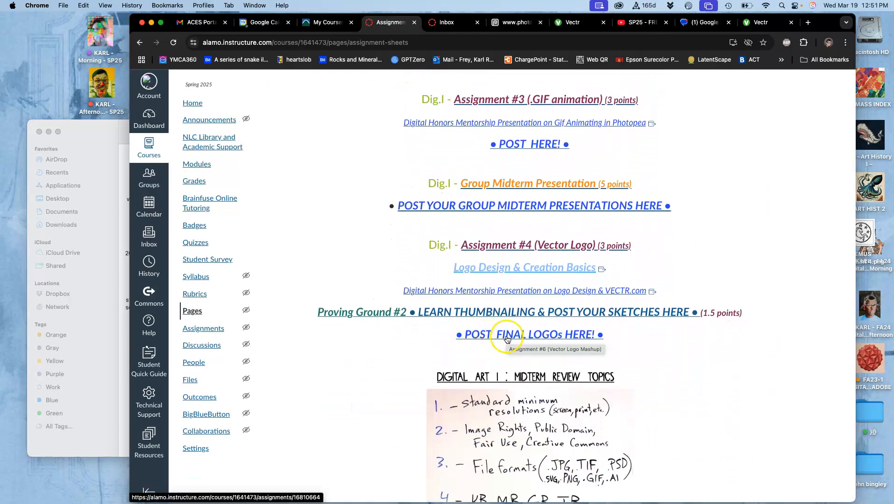
{"action": "left_click", "coordinate": [506, 338]}
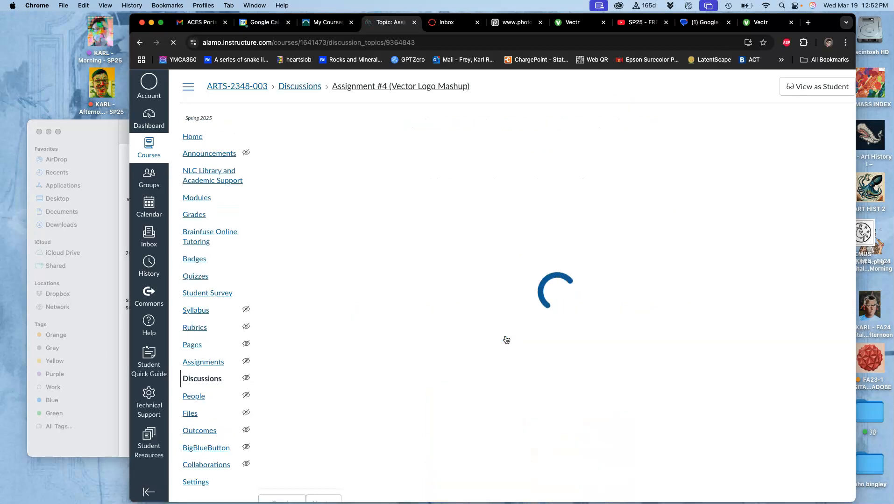
{"action": "scroll", "coordinate": [507, 340], "scroll_direction": "down", "scroll_amount": 2}
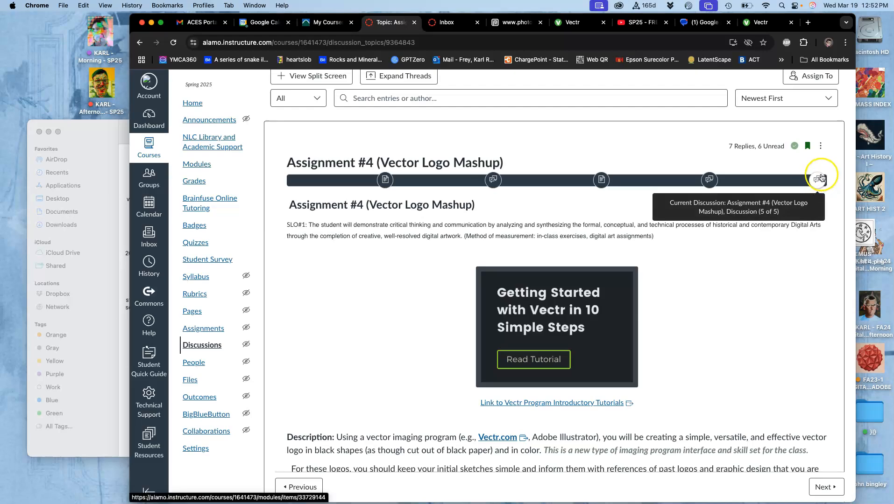
{"action": "scroll", "coordinate": [504, 266], "scroll_direction": "down", "scroll_amount": 20}
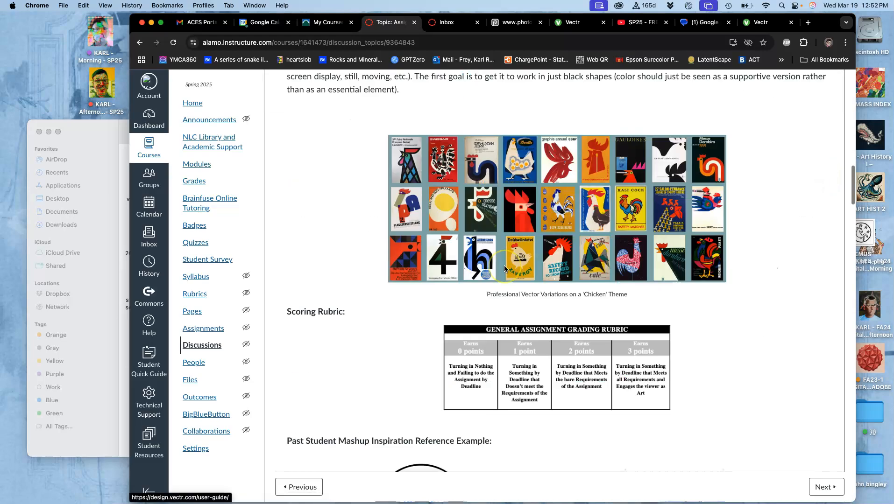
{"action": "scroll", "coordinate": [504, 269], "scroll_direction": "down", "scroll_amount": 20}
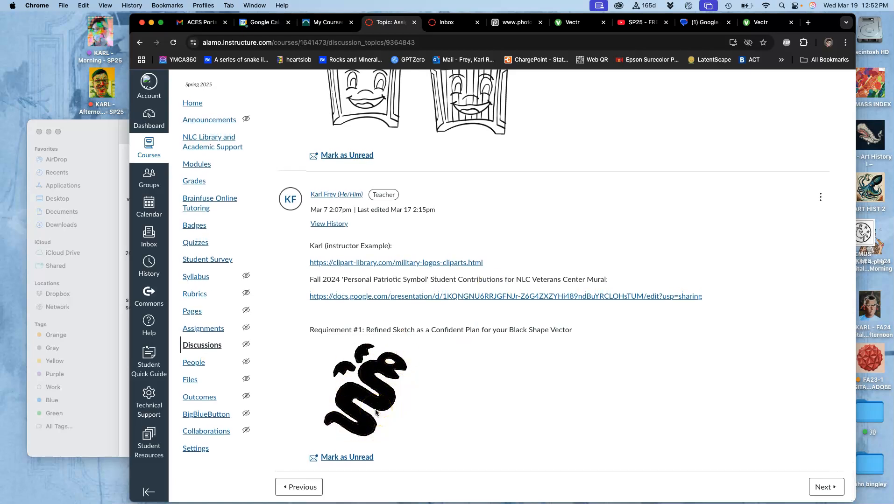
Step: Return to the Vectr artwork and enlarge the snake image to about 773 × 731 px, nearly filling the artboard
{"action": "left_click", "coordinate": [754, 24]}
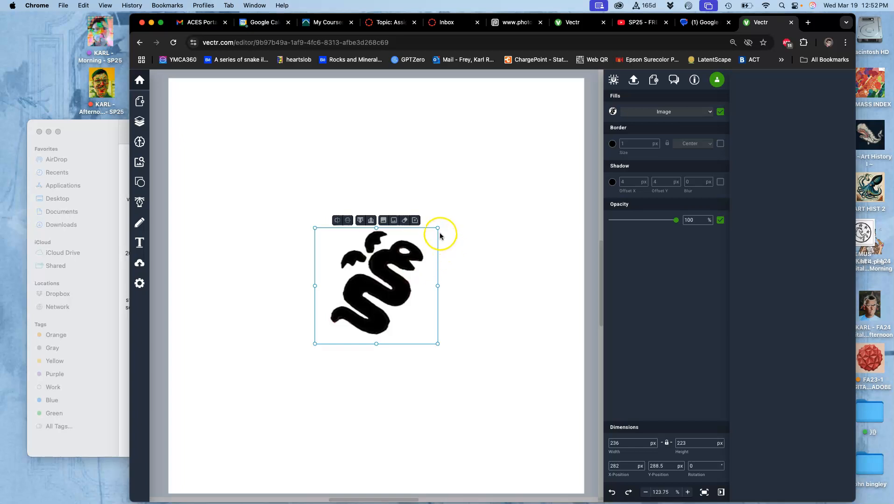
{"action": "left_click_drag", "start_coordinate": [437, 227], "coordinate": [574, 99]}
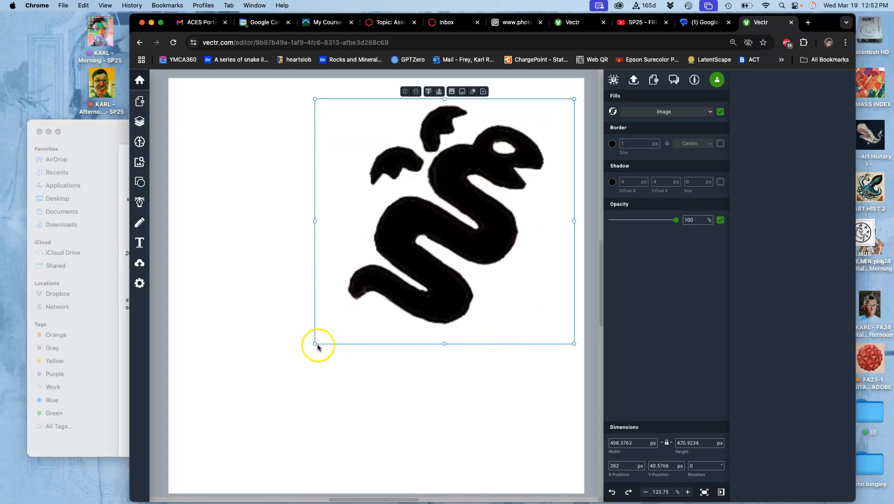
{"action": "left_click_drag", "start_coordinate": [314, 345], "coordinate": [180, 487]}
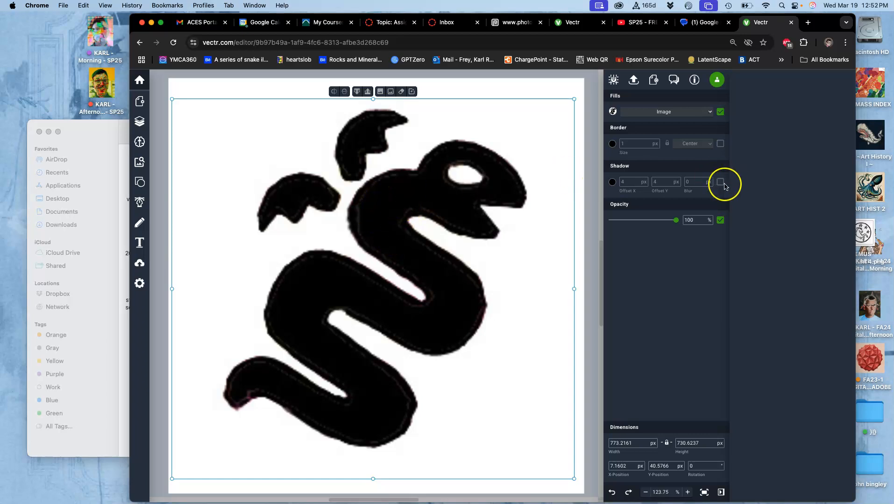
Step: Lower the snake image's opacity to 20% as a tracing guide and deselect it
{"action": "left_click_drag", "start_coordinate": [678, 222], "coordinate": [620, 223]}
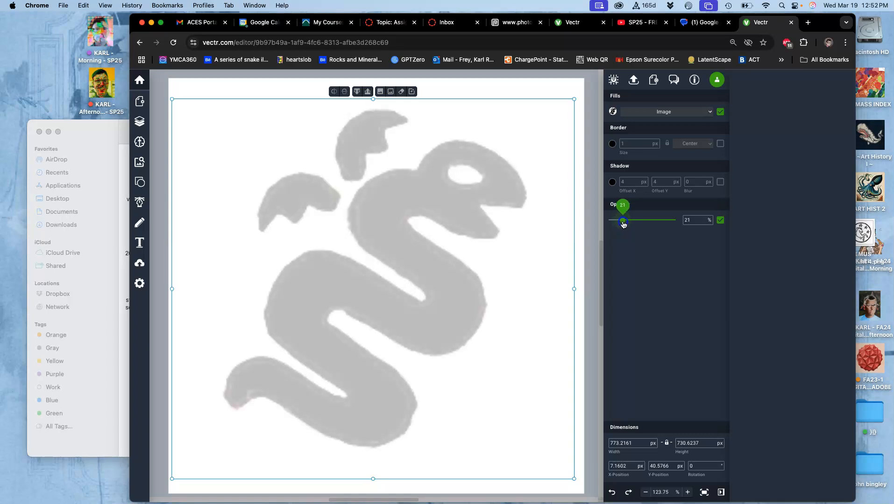
{"action": "left_click_drag", "start_coordinate": [622, 225], "coordinate": [623, 225]}
{"action": "left_click", "coordinate": [587, 270]}
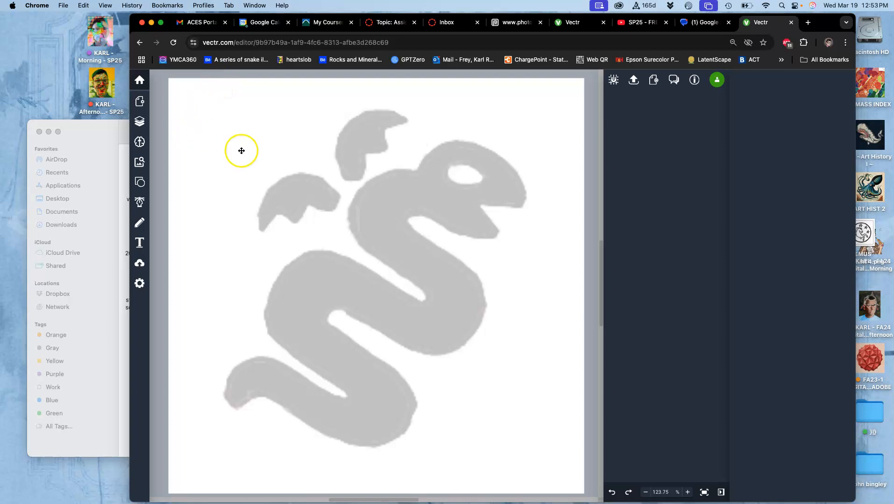
Step: Show the layers, toggle the snake image layer's visibility off and back on, and lock the layer
{"action": "left_click", "coordinate": [140, 123]}
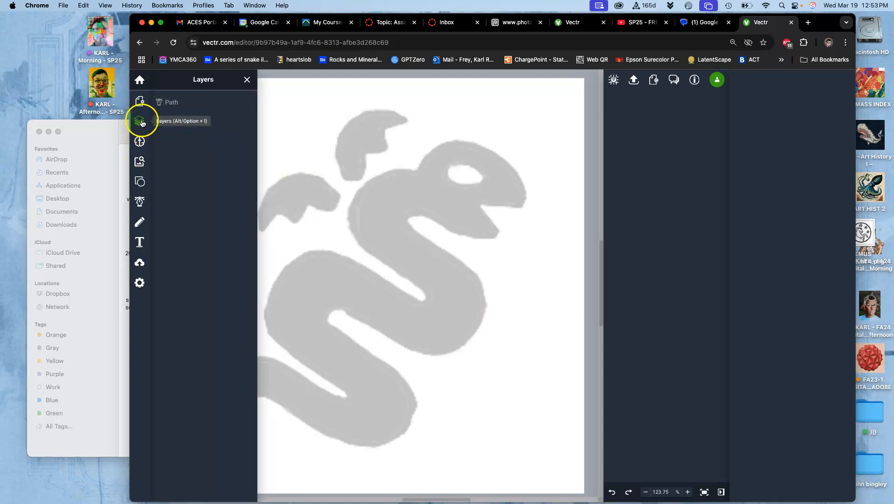
{"action": "left_click", "coordinate": [141, 122]}
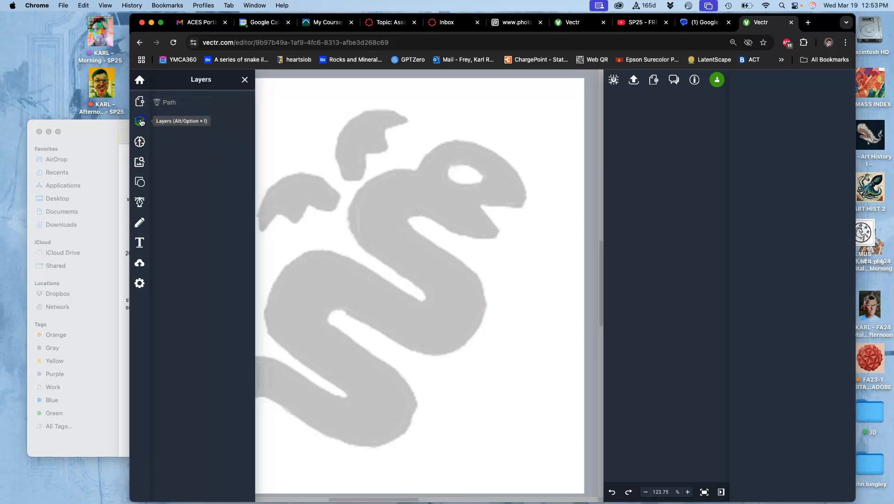
{"action": "left_click", "coordinate": [141, 123]}
{"action": "left_click", "coordinate": [174, 104]}
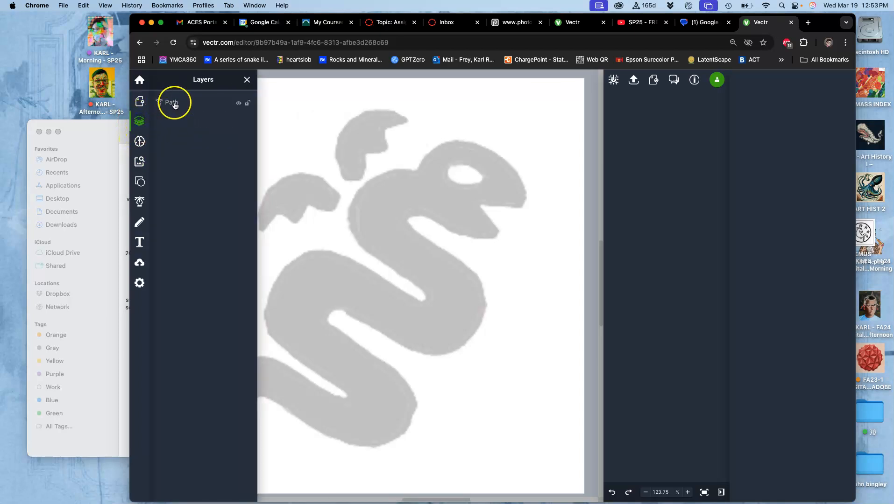
{"action": "left_click", "coordinate": [175, 104]}
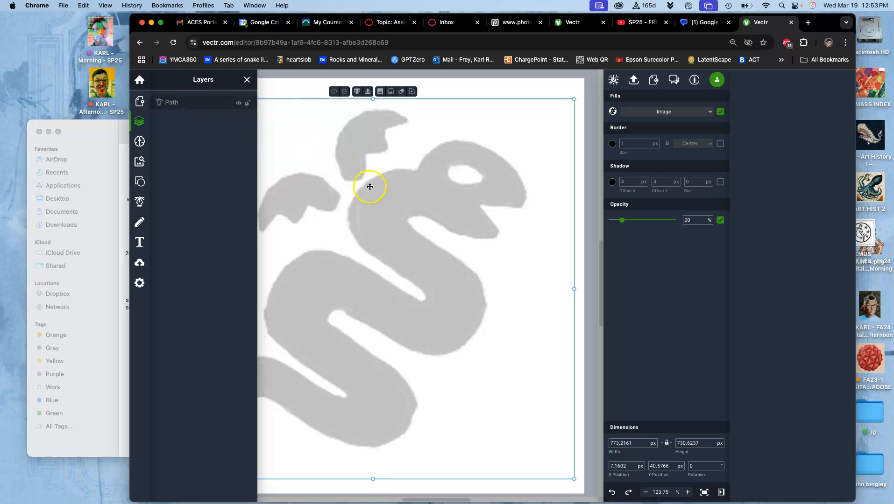
{"action": "left_click", "coordinate": [240, 106]}
{"action": "left_click", "coordinate": [239, 104]}
{"action": "left_click", "coordinate": [239, 104]}
{"action": "left_click", "coordinate": [239, 104]}
{"action": "left_click", "coordinate": [239, 104]}
{"action": "left_click", "coordinate": [316, 84]}
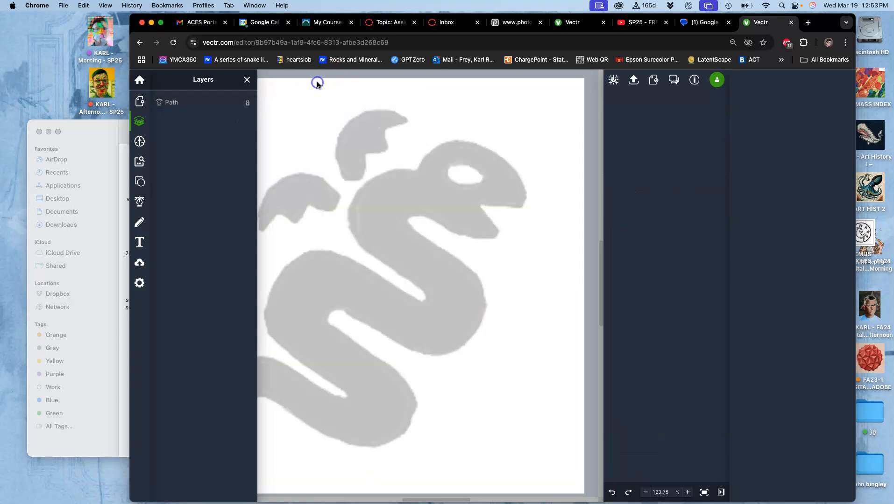
Step: Reload the Photopea browser tab and then close it
{"action": "left_click", "coordinate": [511, 24]}
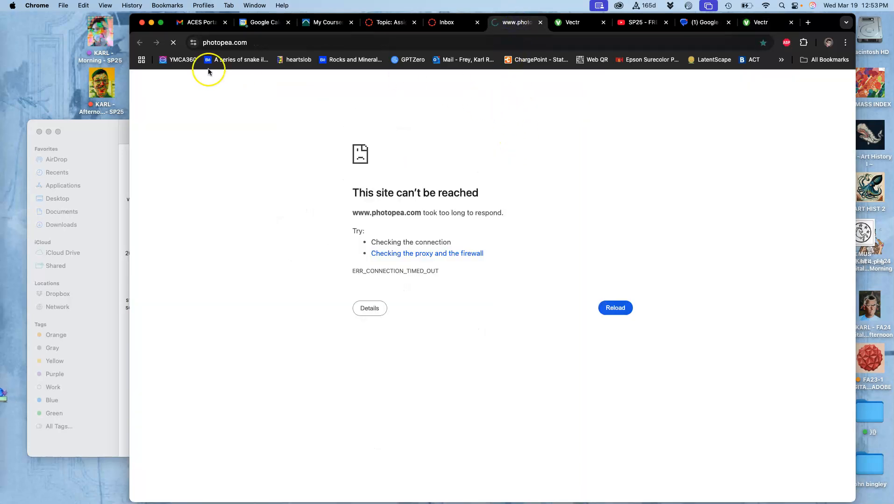
{"action": "left_click", "coordinate": [174, 43]}
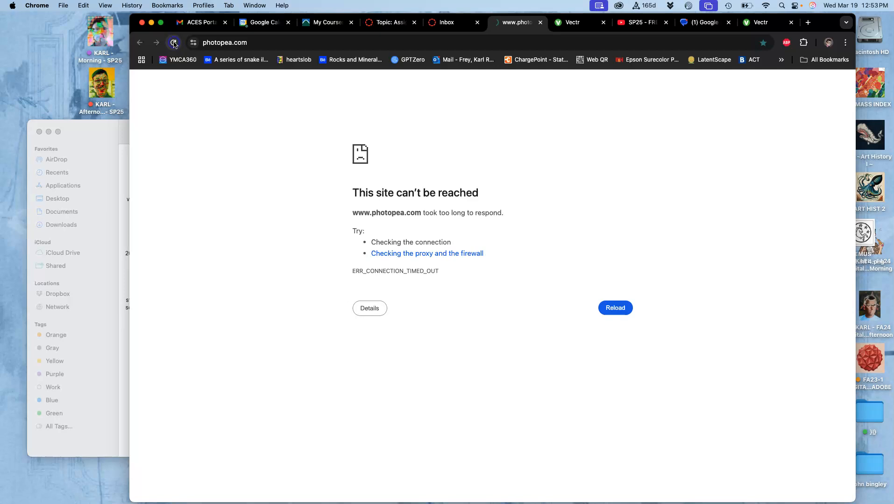
{"action": "left_click", "coordinate": [540, 23]}
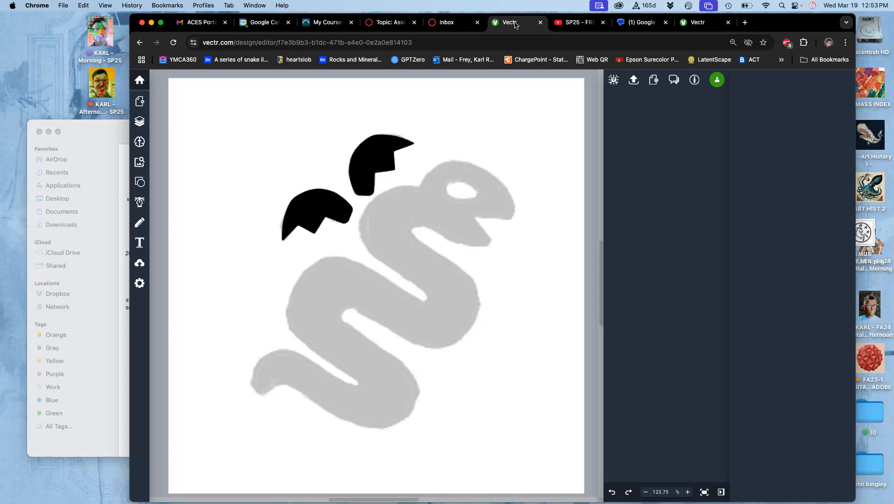
Step: Return to the faded snake artwork in Vectr and widen the browser window so the whole snake fits beside the layers
{"action": "left_click", "coordinate": [748, 24]}
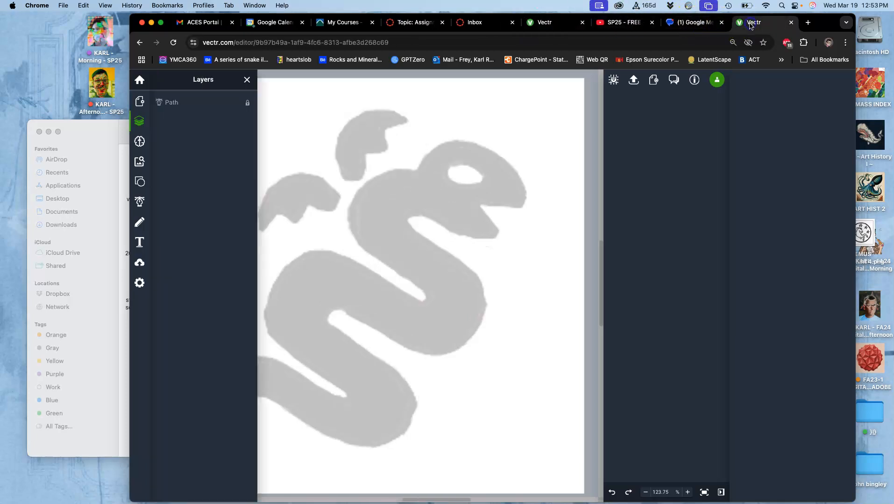
{"action": "scroll", "coordinate": [437, 220], "scroll_direction": "left", "scroll_amount": 2}
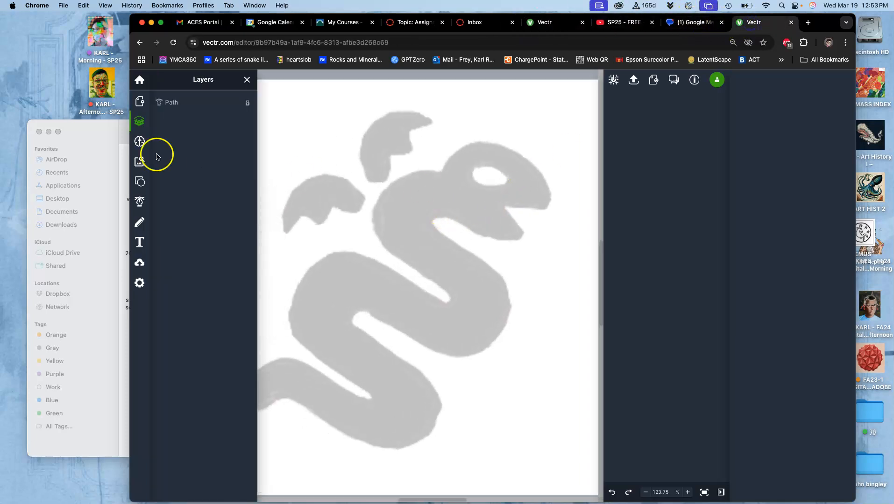
{"action": "left_click_drag", "start_coordinate": [129, 155], "coordinate": [23, 158]}
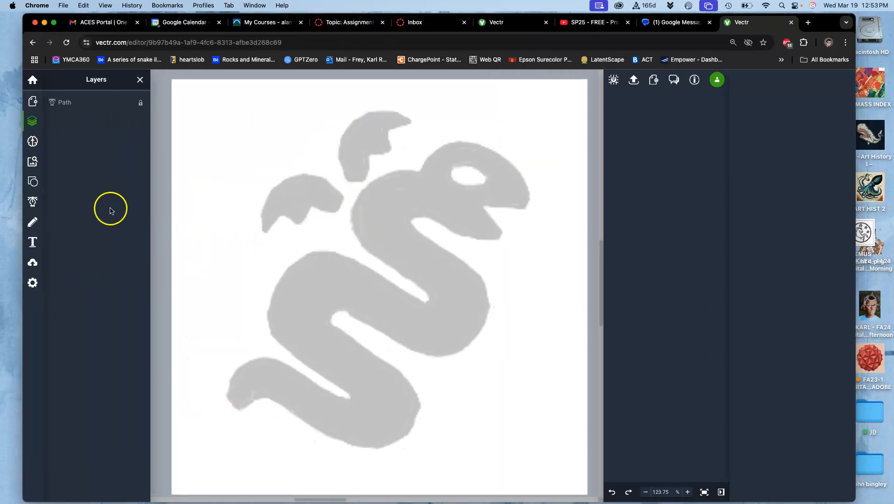
Step: Try the ready-made eye shape with lashes at about 118 × 84 px over the snake's eye, rotated 8°
{"action": "left_click", "coordinate": [32, 183]}
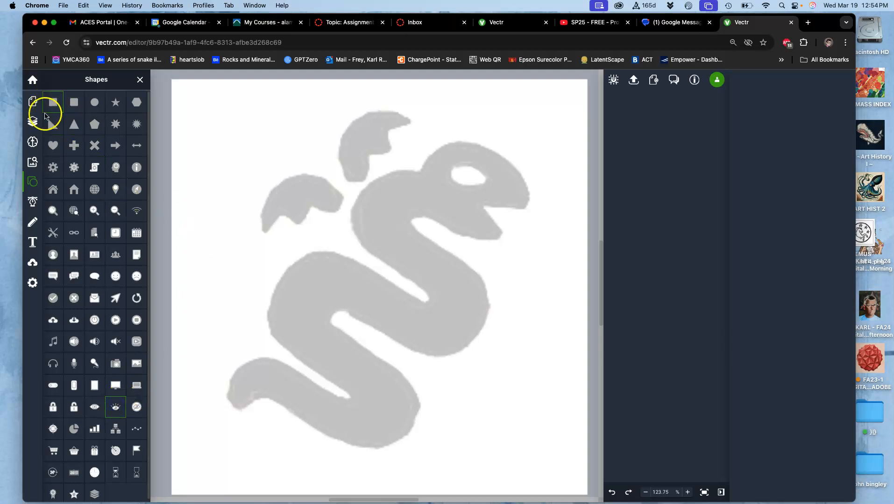
{"action": "left_click_drag", "start_coordinate": [462, 179], "coordinate": [487, 175]}
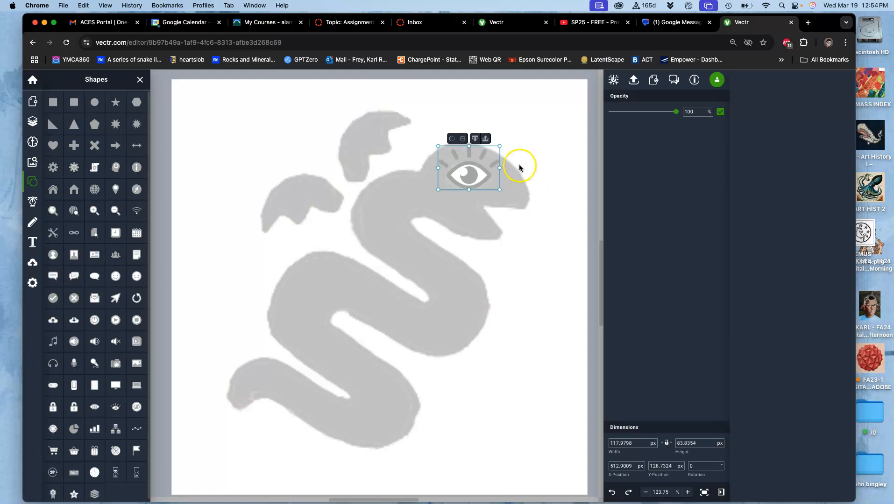
{"action": "left_click_drag", "start_coordinate": [503, 142], "coordinate": [503, 171]}
{"action": "left_click", "coordinate": [635, 123]}
{"action": "left_click", "coordinate": [481, 170]}
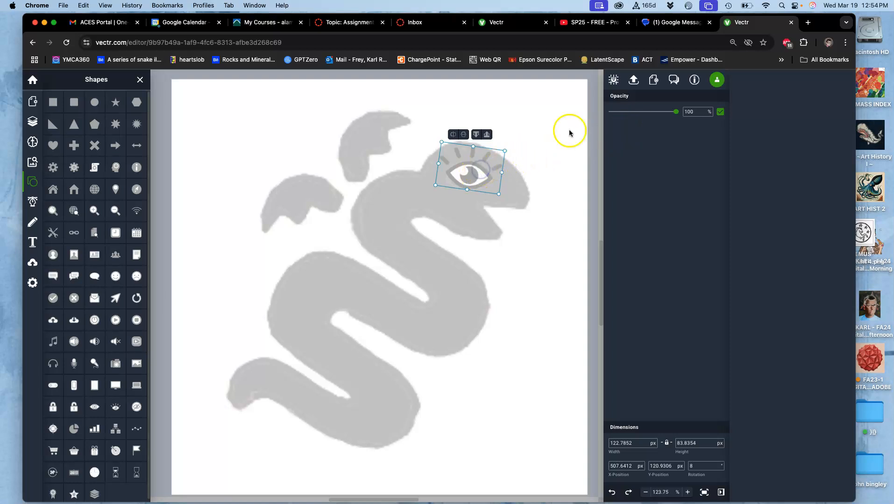
Step: Check the opacity of the ready-made eye shape and delete the shape
{"action": "scroll", "coordinate": [495, 149], "scroll_direction": "up", "scroll_amount": 1}
{"action": "scroll", "coordinate": [494, 151], "scroll_direction": "down", "scroll_amount": 1}
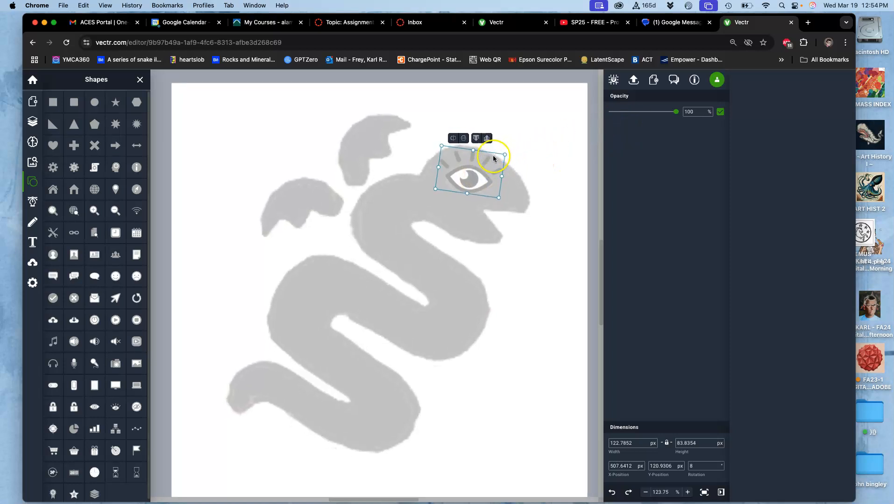
{"action": "mouse_move", "coordinate": [673, 115]}
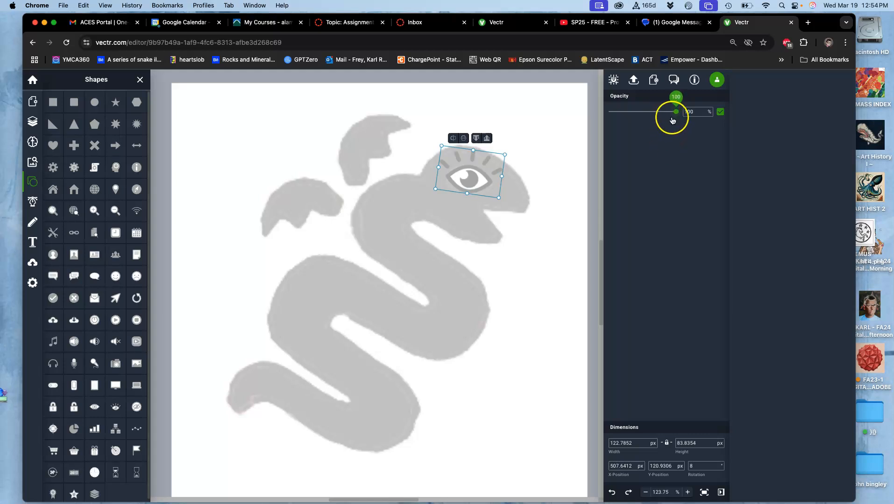
{"action": "left_click_drag", "start_coordinate": [675, 116], "coordinate": [698, 115]}
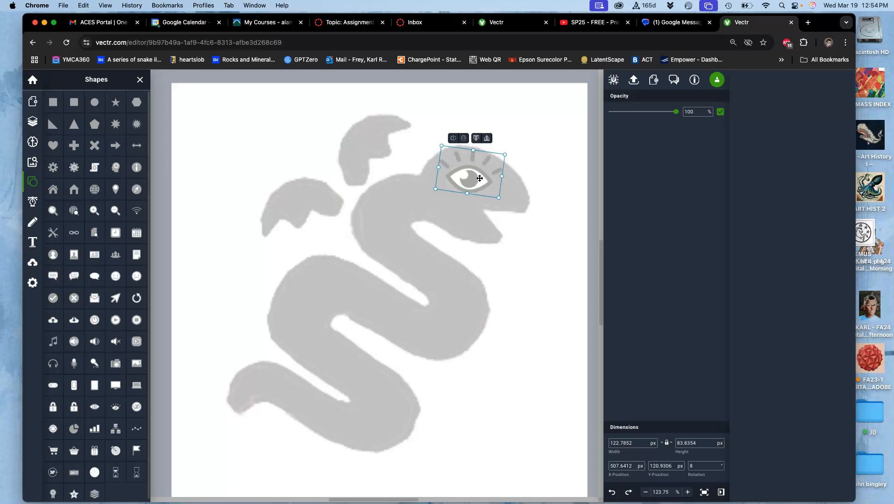
{"action": "key", "text": "Delete"}
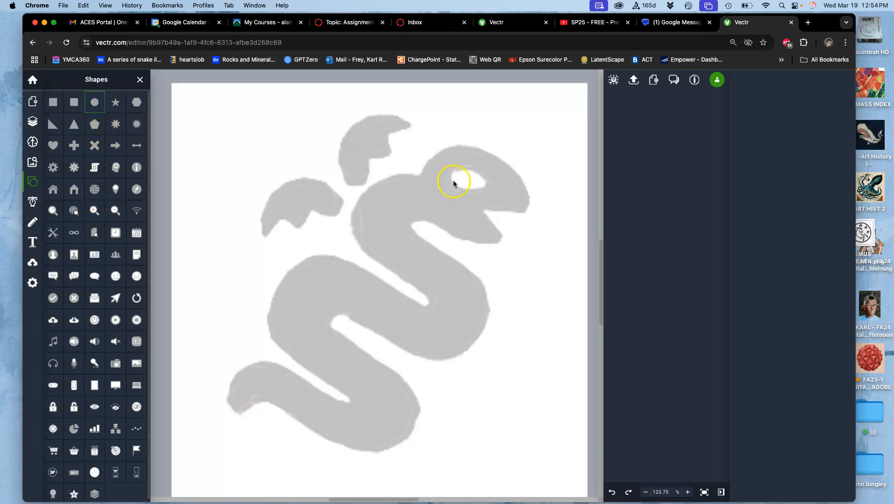
Step: Draw a circle about 103 px across over the snake's eye and fill it black (#000000) with no border
{"action": "left_click_drag", "start_coordinate": [445, 166], "coordinate": [506, 194]}
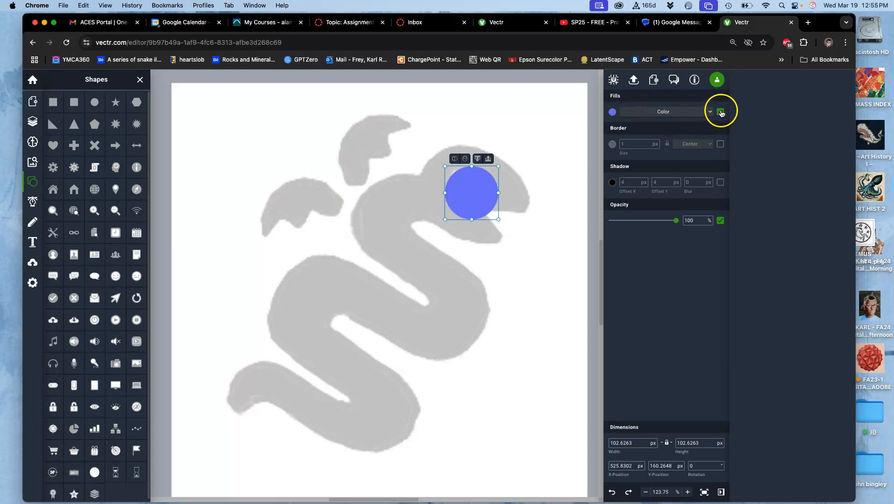
{"action": "left_click", "coordinate": [612, 112]}
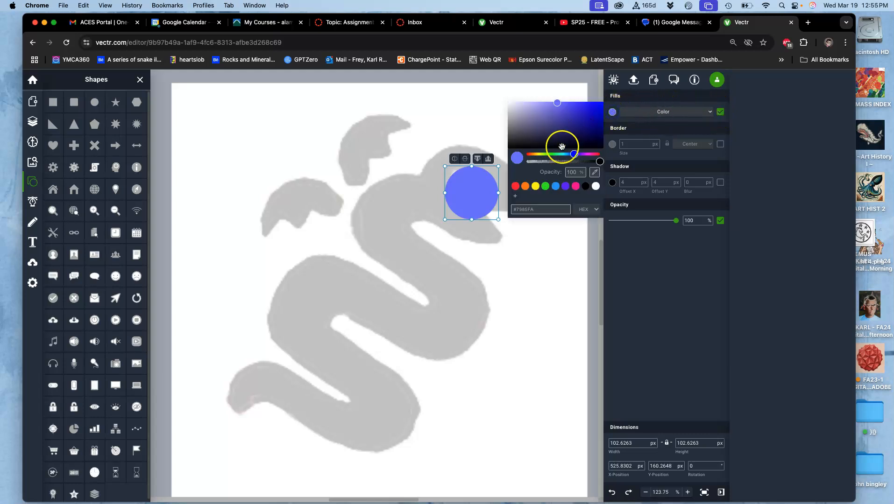
{"action": "left_click", "coordinate": [585, 186]}
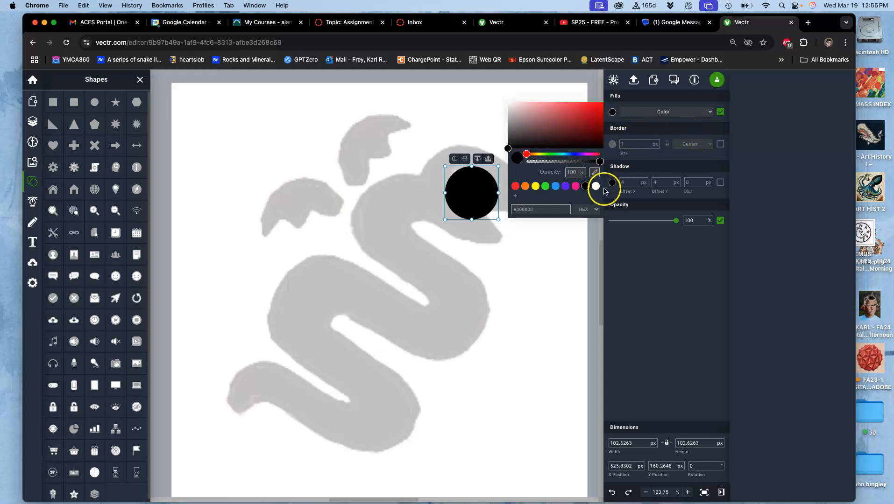
{"action": "left_click", "coordinate": [682, 136]}
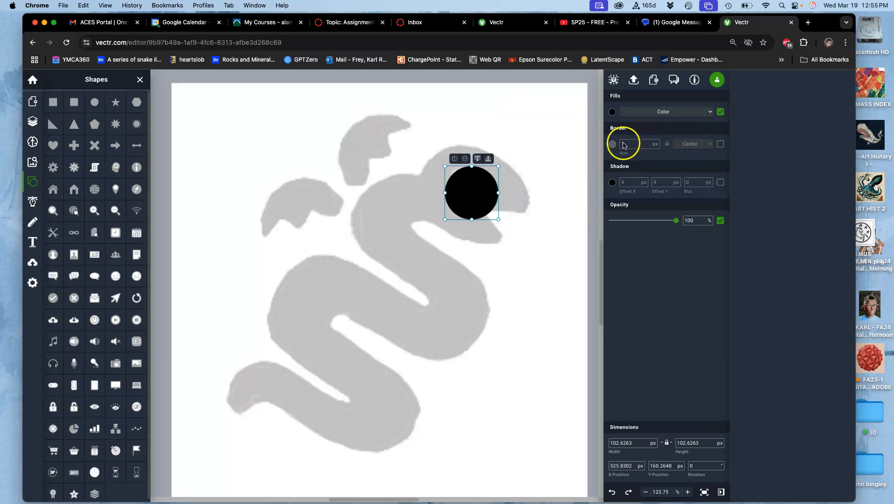
{"action": "left_click", "coordinate": [721, 144]}
{"action": "left_click", "coordinate": [720, 145]}
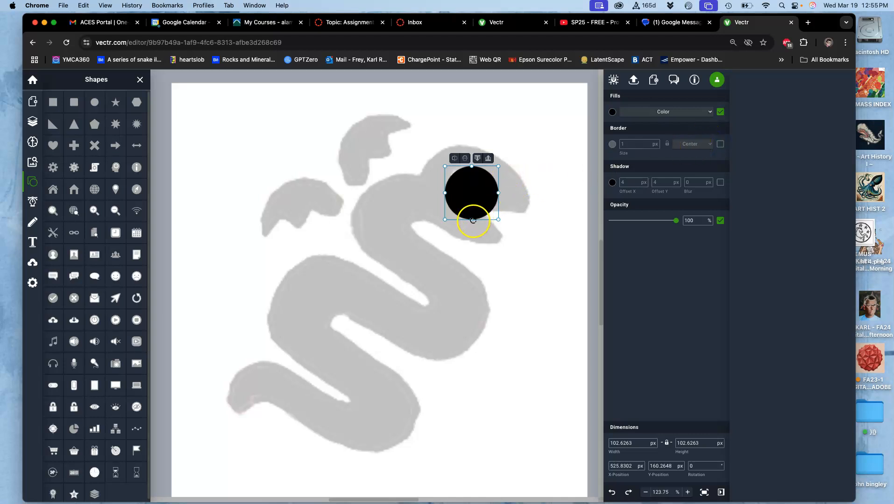
Step: Flatten the black circle into an ellipse about 86 × 39 px, rotate it 20° to match the snake's eye, and deselect it
{"action": "left_click_drag", "start_coordinate": [473, 221], "coordinate": [470, 191]}
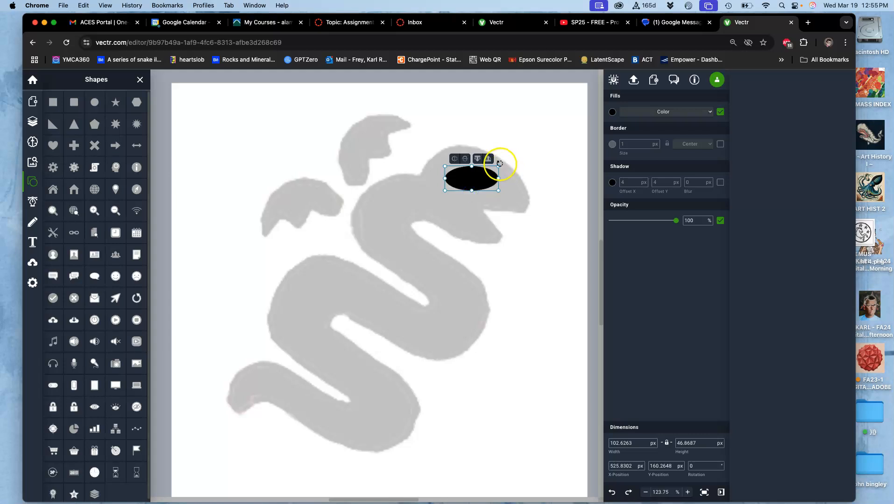
{"action": "mouse_move", "coordinate": [503, 163]}
{"action": "left_mouse_down"}
{"action": "mouse_move", "coordinate": [502, 174]}
{"action": "mouse_move", "coordinate": [483, 176]}
{"action": "mouse_move", "coordinate": [492, 177]}
{"action": "left_mouse_up"}
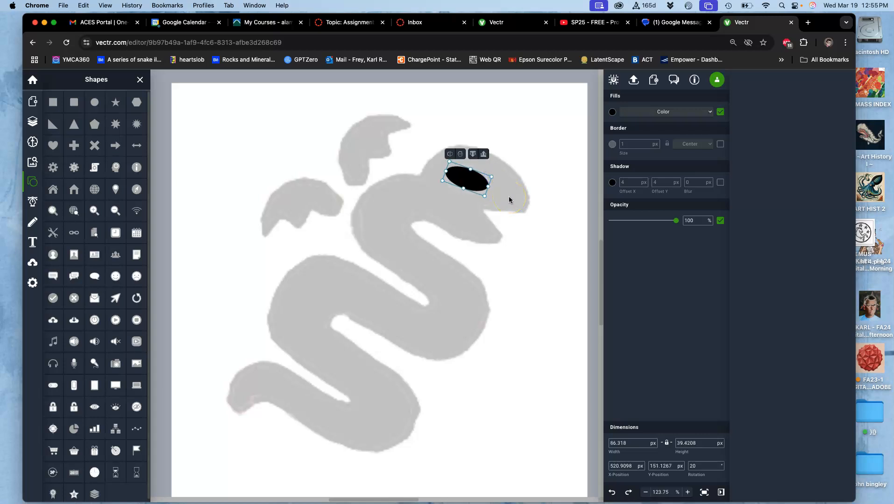
{"action": "left_click", "coordinate": [515, 201]}
Step: Hide and lock the black ellipse's layer and deselect it
{"action": "left_click", "coordinate": [466, 181]}
{"action": "left_click", "coordinate": [33, 121]}
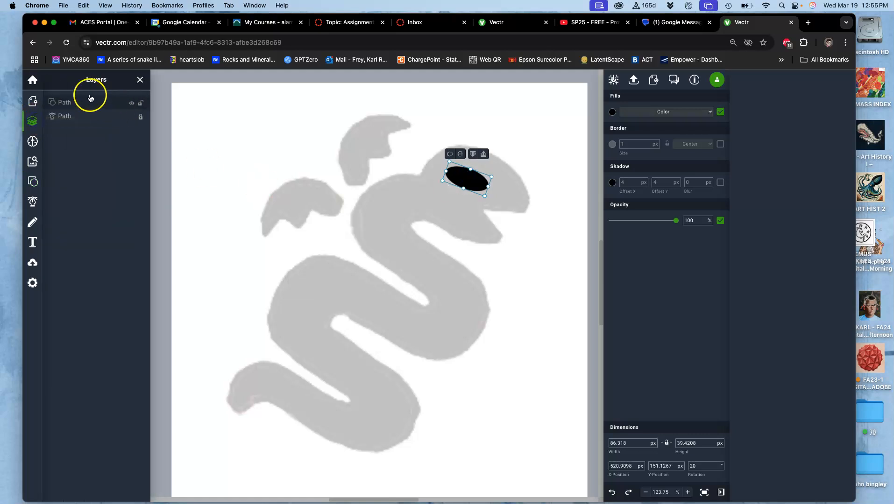
{"action": "left_click", "coordinate": [132, 103]}
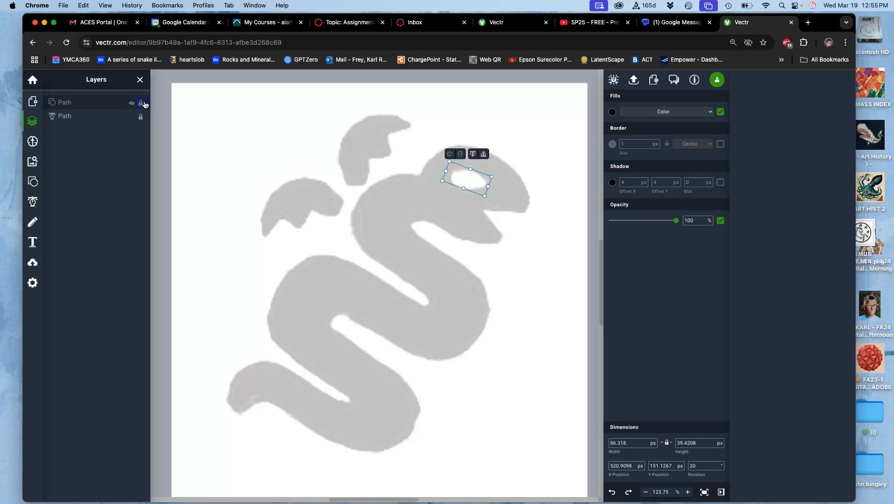
{"action": "left_click", "coordinate": [277, 112]}
{"action": "left_click", "coordinate": [33, 205]}
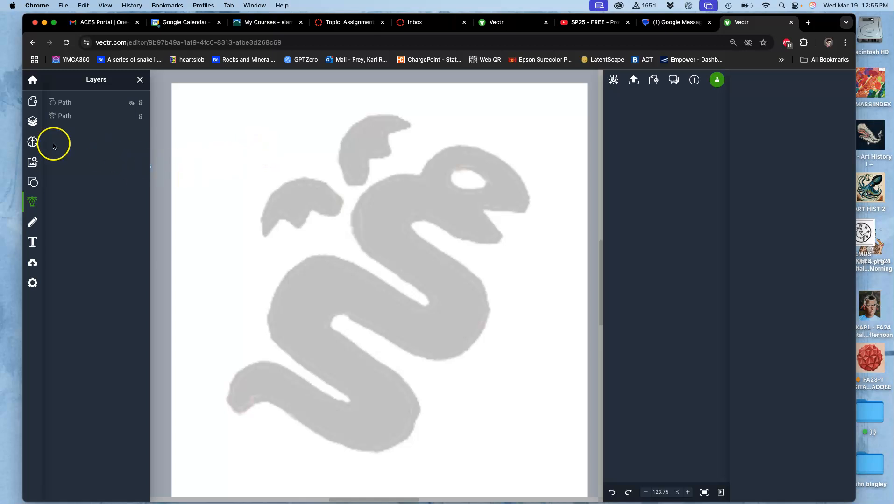
{"action": "left_click", "coordinate": [33, 204]}
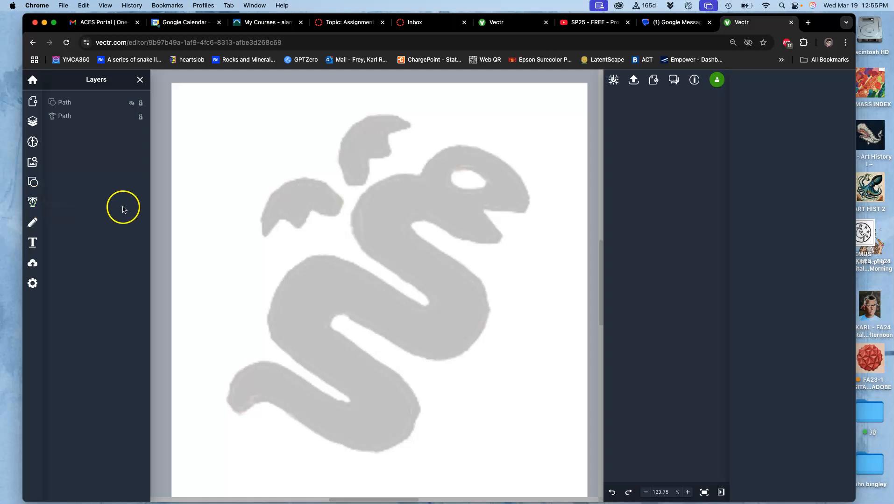
{"action": "left_click", "coordinate": [33, 127]}
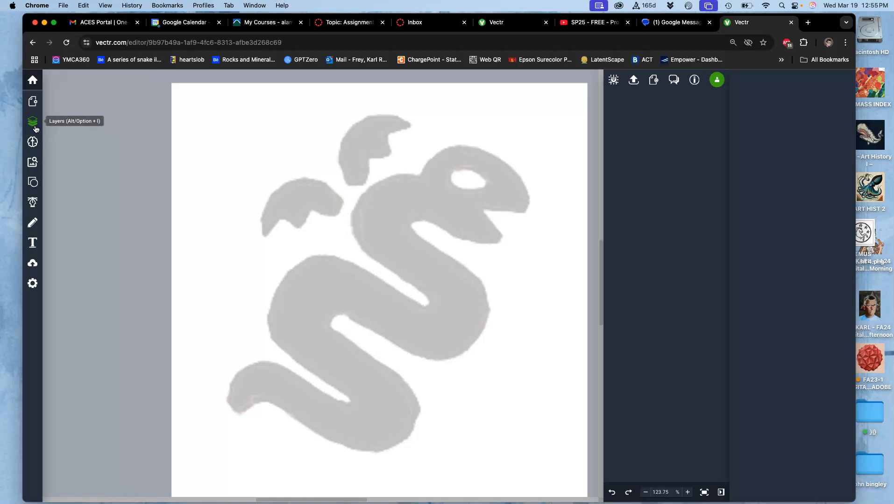
{"action": "left_click", "coordinate": [34, 124]}
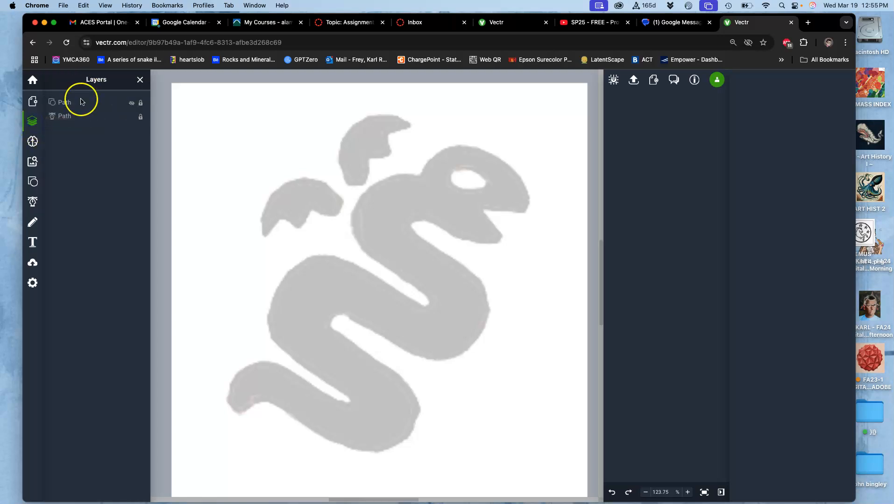
Step: Trace the snake's eye opening with the Pen tool as a closed six-point polygon about 72 × 41 px
{"action": "left_click", "coordinate": [34, 200]}
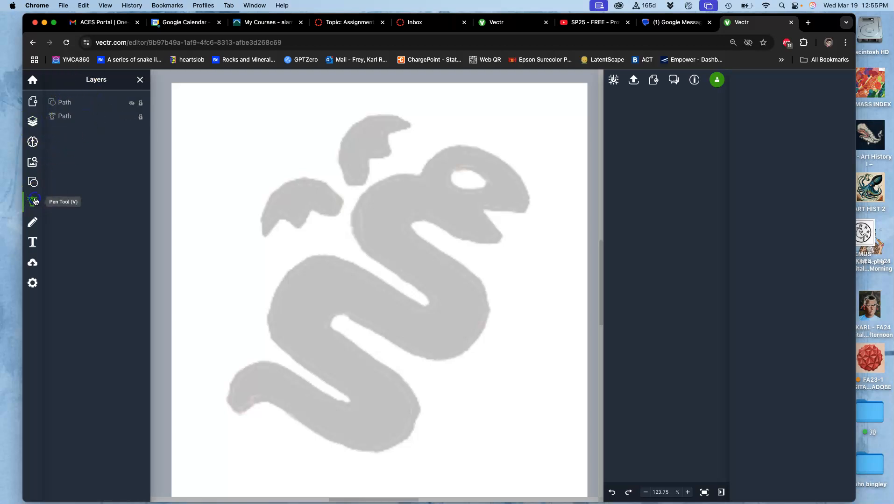
{"action": "left_click", "coordinate": [203, 203]}
{"action": "scroll", "coordinate": [471, 198], "scroll_direction": "up", "scroll_amount": 5}
{"action": "scroll", "coordinate": [472, 199], "scroll_direction": "up", "scroll_amount": 1}
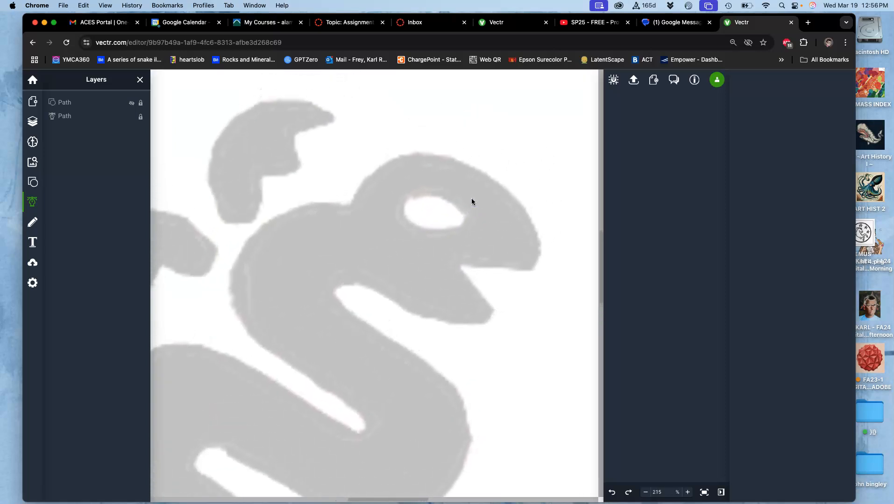
{"action": "left_click", "coordinate": [400, 208]}
{"action": "left_click", "coordinate": [433, 194]}
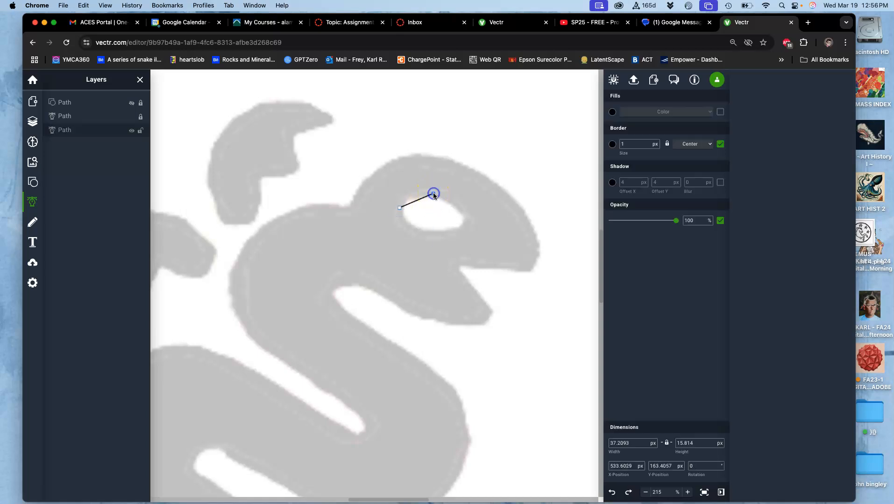
{"action": "left_click_drag", "start_coordinate": [460, 208], "coordinate": [464, 218]}
{"action": "left_click", "coordinate": [436, 231]}
{"action": "left_click", "coordinate": [410, 226]}
{"action": "left_click", "coordinate": [398, 208]}
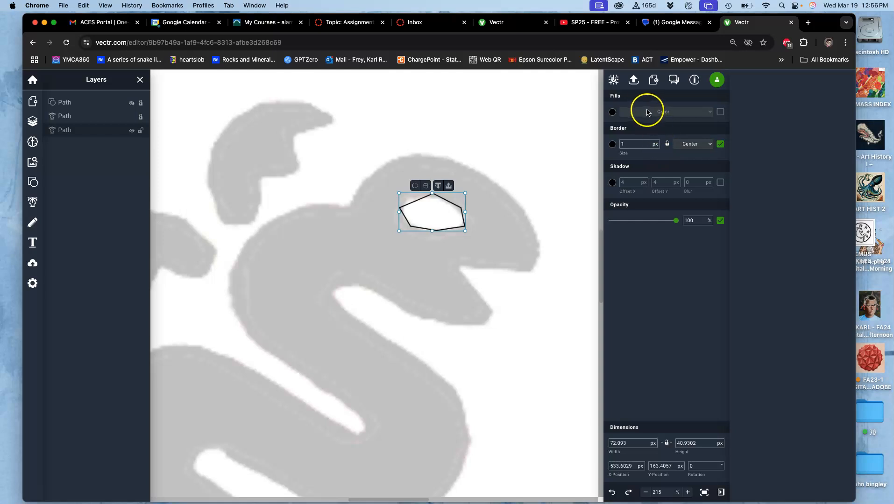
Step: Give the traced eye polygon a black fill without a border and deselect it
{"action": "left_click", "coordinate": [720, 112]}
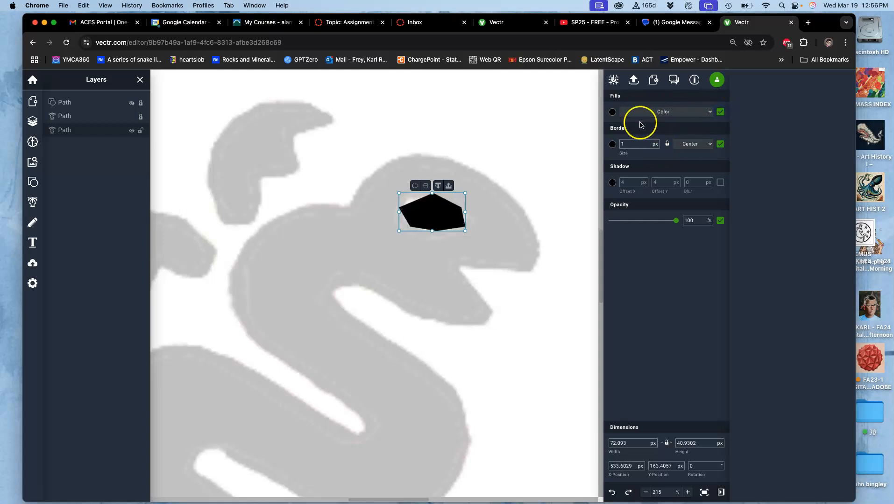
{"action": "left_click", "coordinate": [720, 144]}
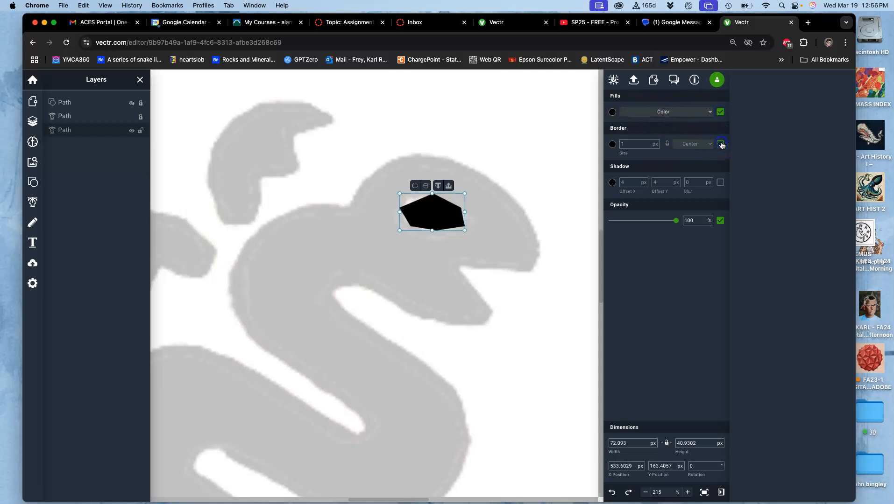
{"action": "left_click", "coordinate": [493, 240]}
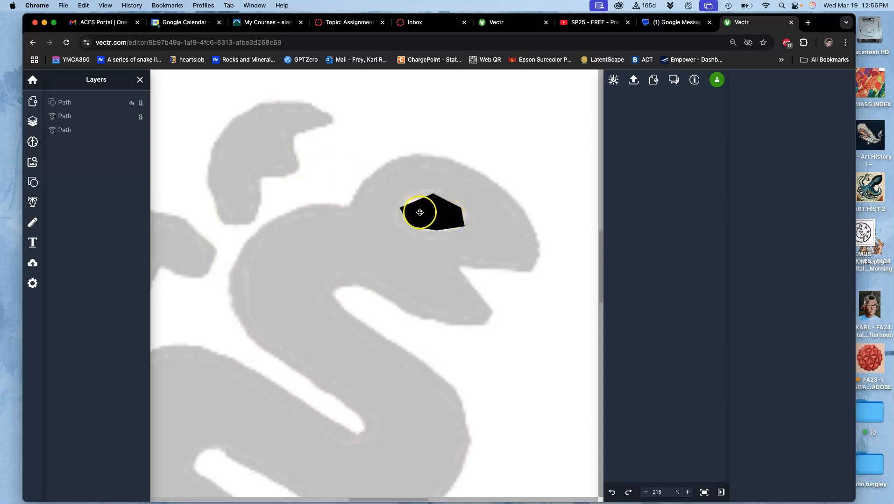
Step: Round the black eye polygon's top, upper-right, bottom and lower-left corners to follow the sketch, and deselect it
{"action": "left_click", "coordinate": [439, 207]}
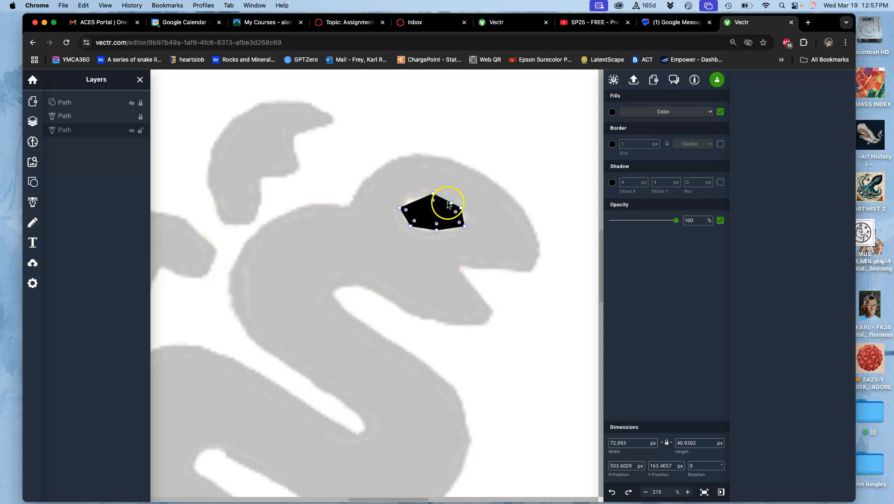
{"action": "scroll", "coordinate": [469, 215], "scroll_direction": "up", "scroll_amount": 10}
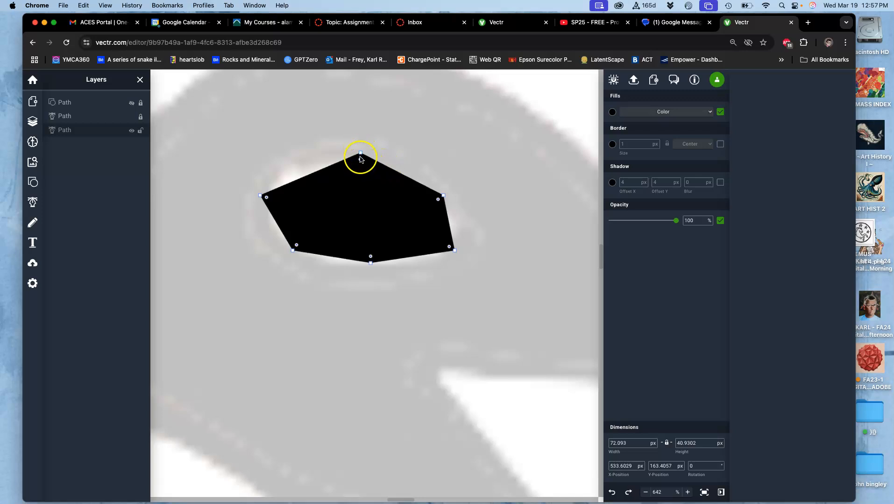
{"action": "left_click", "coordinate": [360, 159]}
{"action": "left_click_drag", "start_coordinate": [360, 165], "coordinate": [365, 246]}
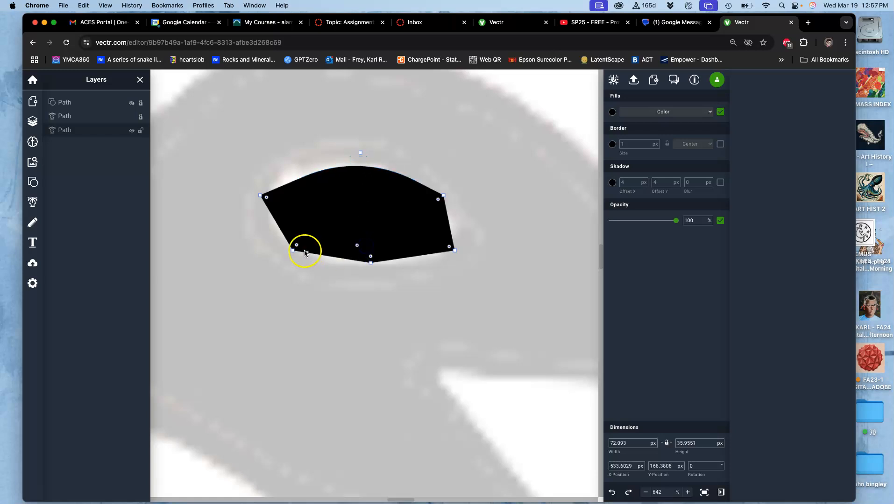
{"action": "left_click_drag", "start_coordinate": [297, 246], "coordinate": [347, 193]}
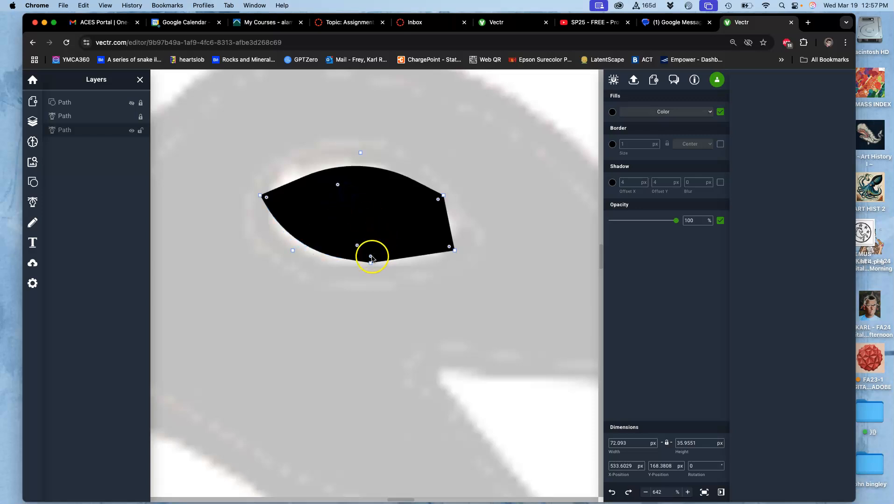
{"action": "left_click_drag", "start_coordinate": [373, 200], "coordinate": [374, 133]}
{"action": "left_click_drag", "start_coordinate": [438, 199], "coordinate": [391, 233]}
{"action": "left_click", "coordinate": [490, 162]}
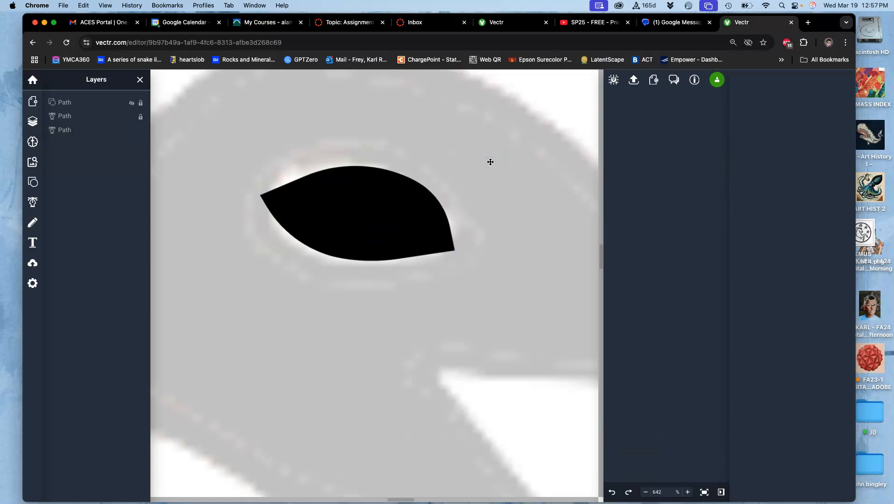
Step: Round the eye shape's leftmost and lower-right corners slightly and deselect it
{"action": "left_click", "coordinate": [388, 212]}
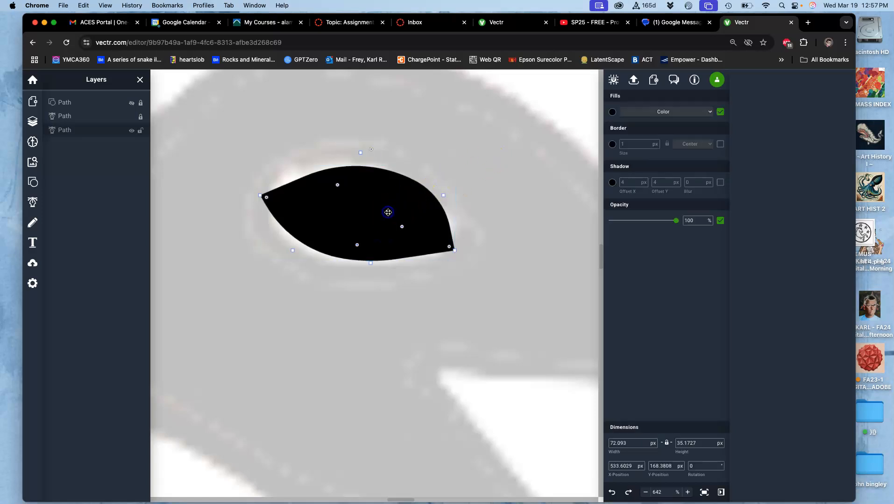
{"action": "left_click_drag", "start_coordinate": [266, 198], "coordinate": [308, 214]}
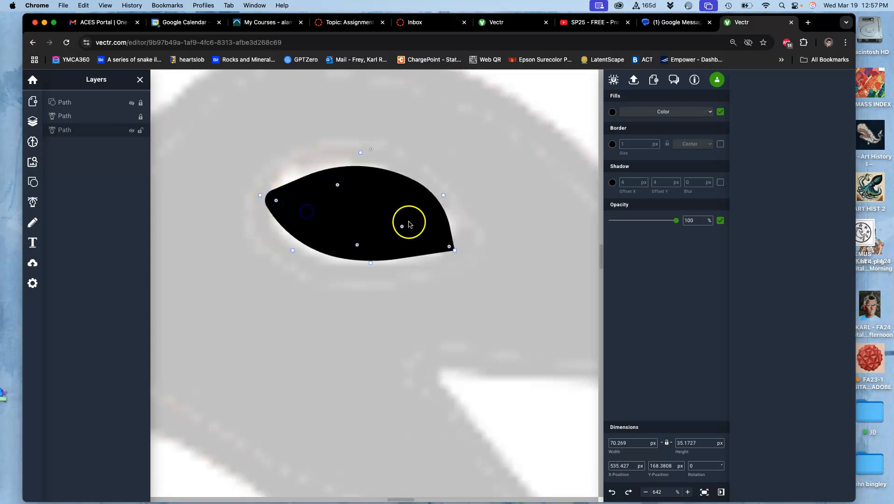
{"action": "left_click_drag", "start_coordinate": [449, 247], "coordinate": [421, 246]}
{"action": "left_click", "coordinate": [514, 230]}
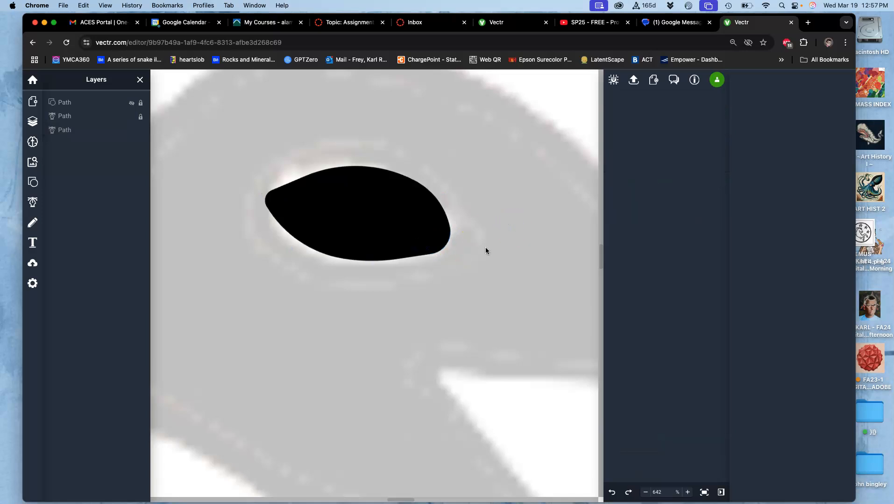
{"action": "scroll", "coordinate": [486, 247], "scroll_direction": "down", "scroll_amount": 1}
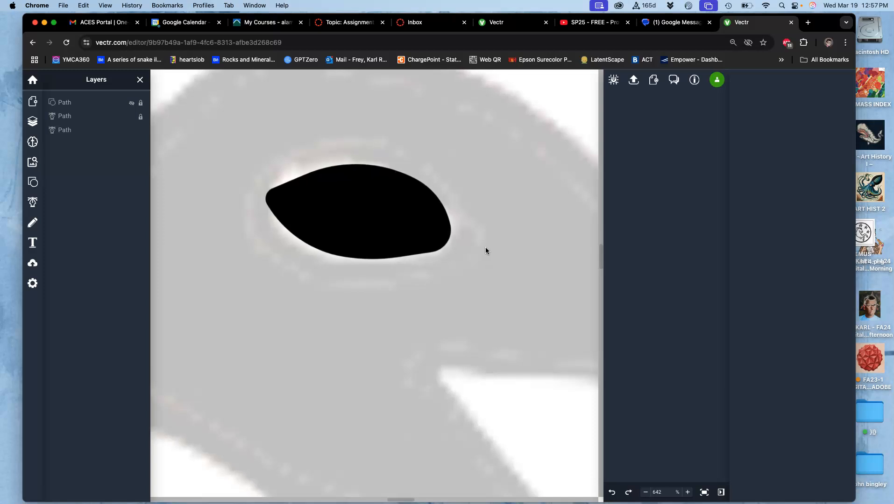
{"action": "scroll", "coordinate": [485, 250], "scroll_direction": "down", "scroll_amount": 3}
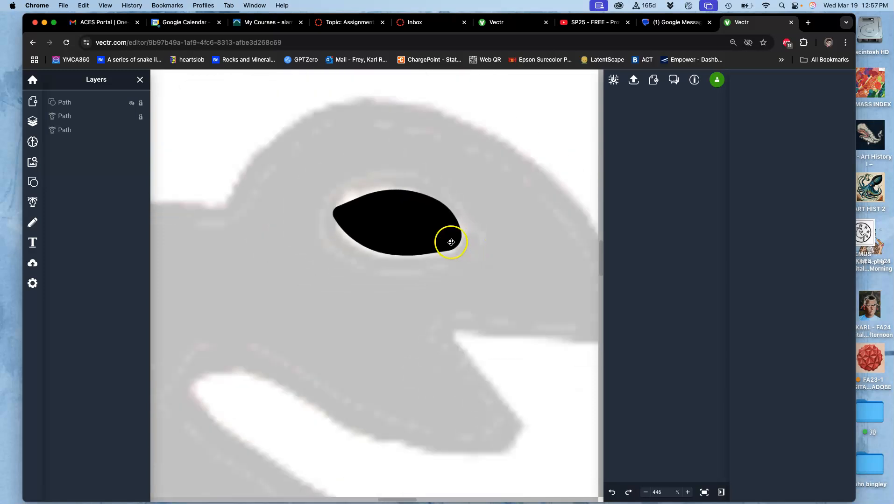
Step: Try to adjust the eye shape's upper edge by moving its top point down toward the outline
{"action": "left_click", "coordinate": [412, 229]}
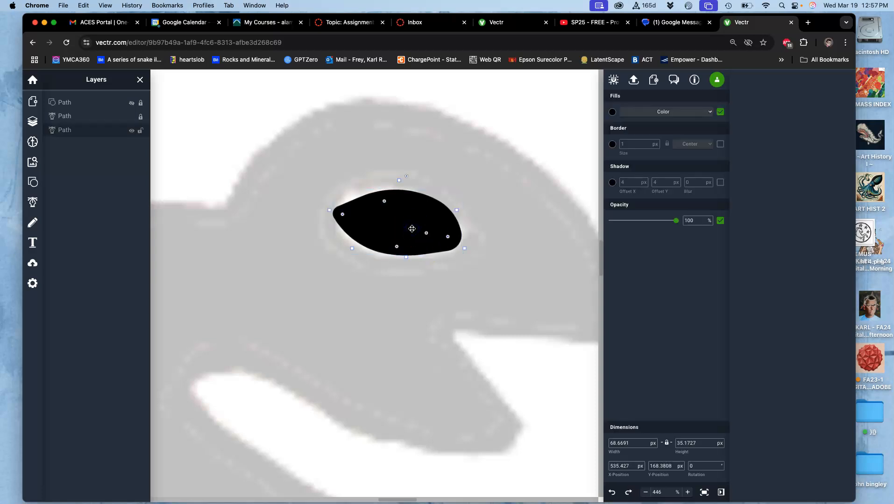
{"action": "scroll", "coordinate": [411, 229], "scroll_direction": "up", "scroll_amount": 5}
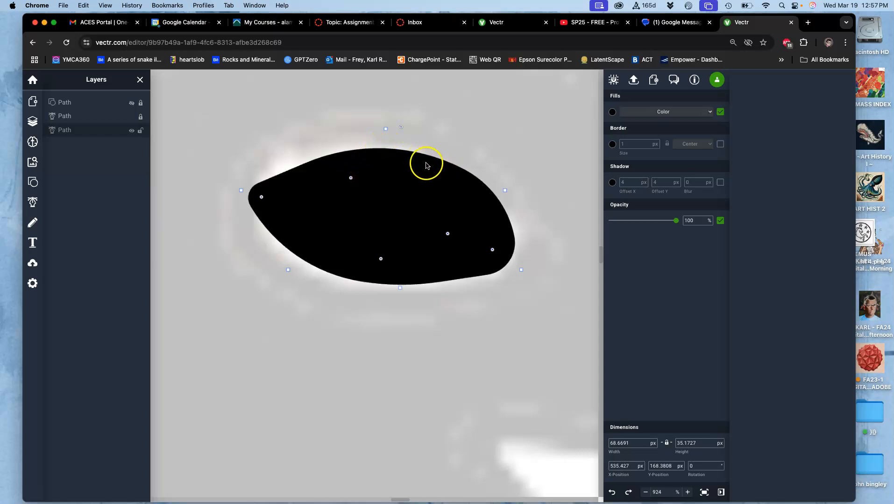
{"action": "left_click", "coordinate": [351, 178]}
{"action": "left_click", "coordinate": [358, 168]}
{"action": "left_click", "coordinate": [368, 160]}
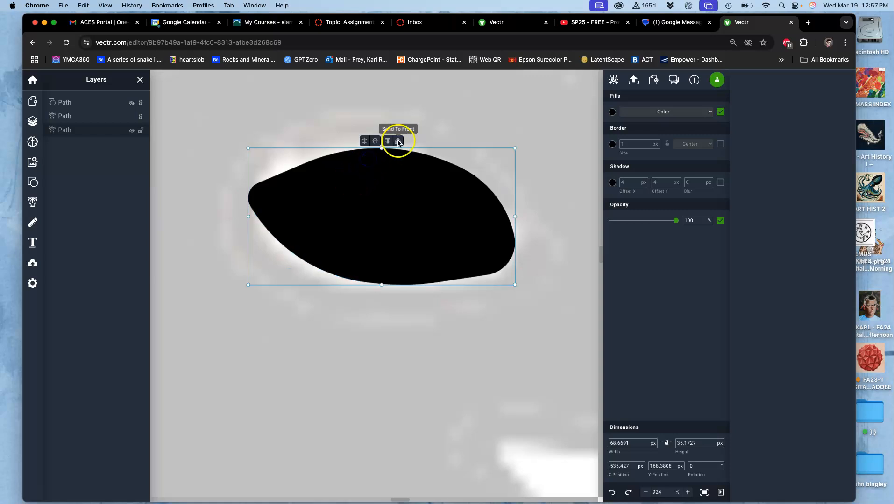
{"action": "left_click", "coordinate": [374, 166]}
{"action": "left_click", "coordinate": [375, 164]}
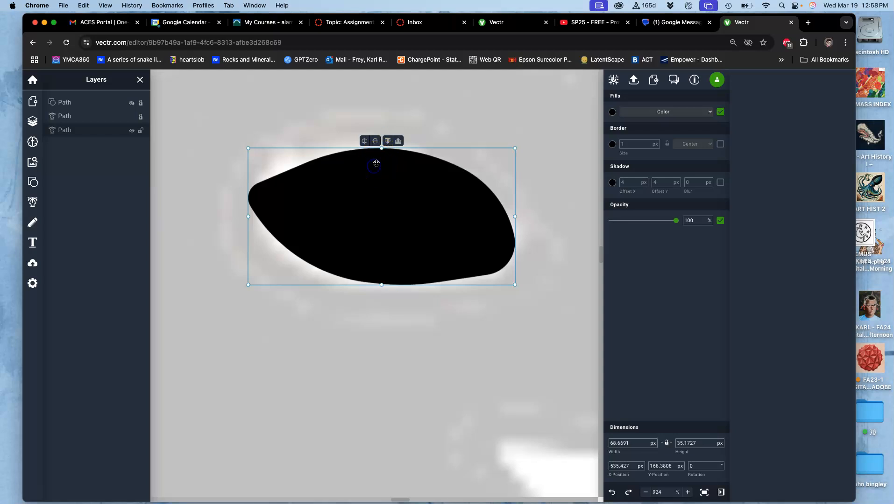
{"action": "left_click", "coordinate": [383, 143]}
{"action": "left_click_drag", "start_coordinate": [385, 130], "coordinate": [390, 154]}
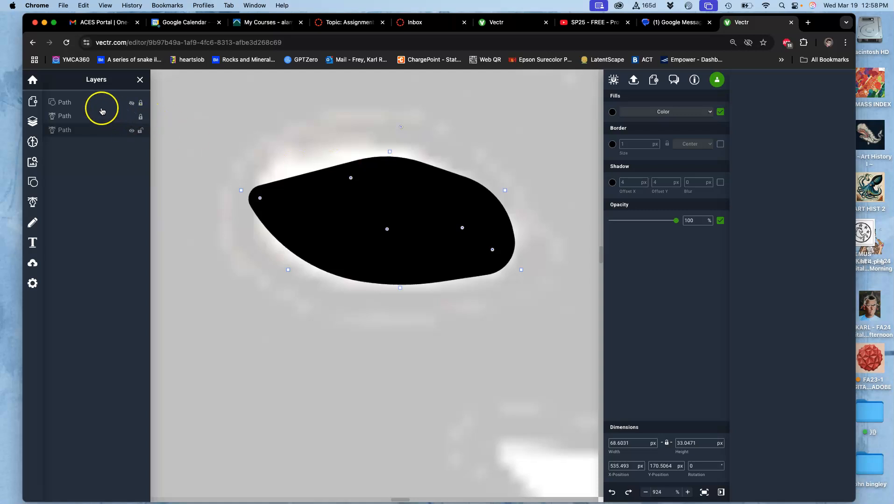
Step: Toggle the visibility of the layers to compare the eye shape and the ellipse with the sketch underneath
{"action": "left_click", "coordinate": [83, 132]}
{"action": "left_click", "coordinate": [131, 131]}
{"action": "left_click", "coordinate": [132, 131]}
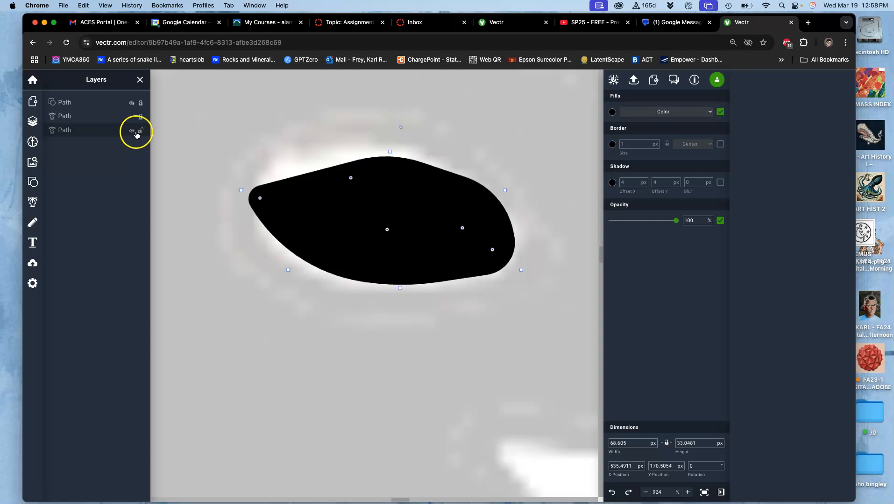
{"action": "left_click", "coordinate": [132, 133]}
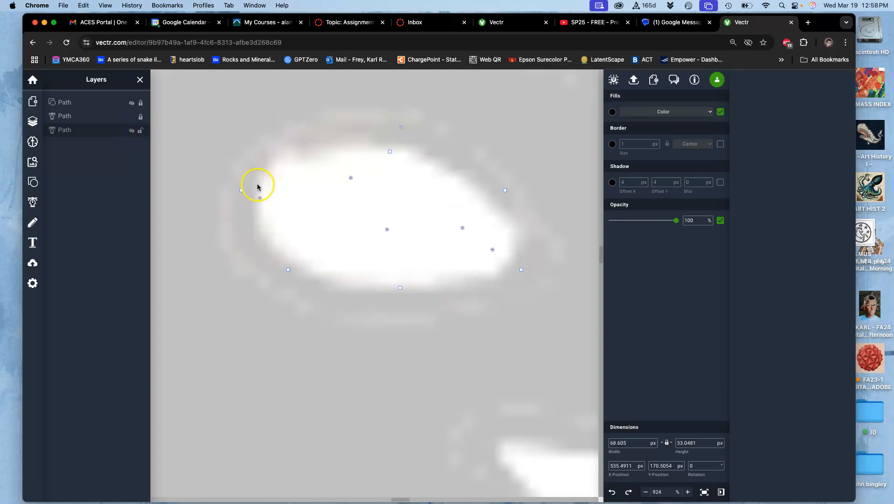
{"action": "left_click", "coordinate": [67, 107]}
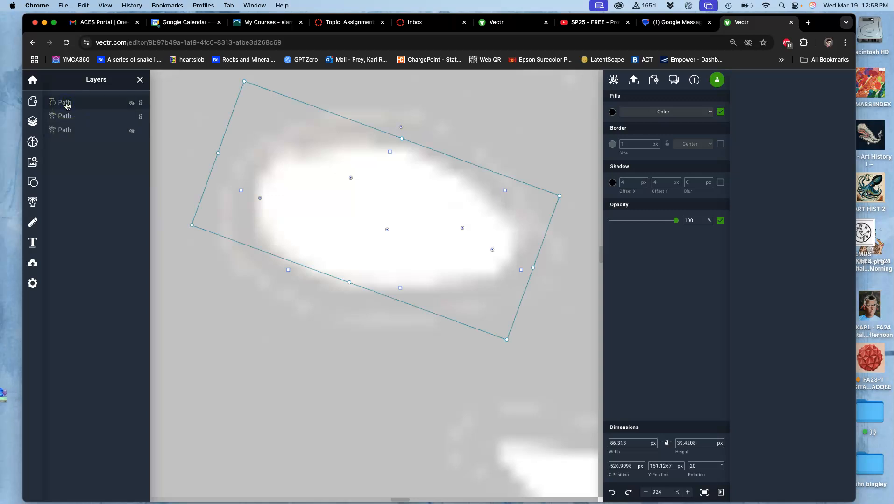
{"action": "left_click", "coordinate": [132, 103]}
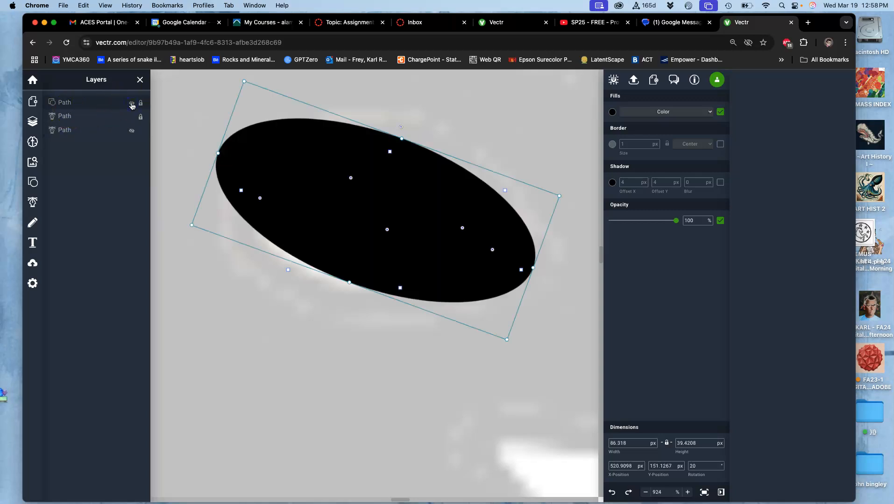
{"action": "left_click", "coordinate": [131, 103]}
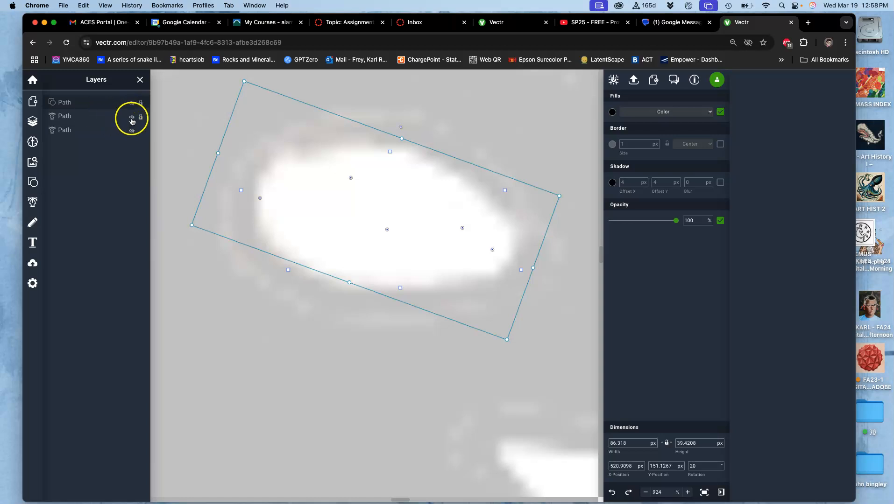
{"action": "left_click", "coordinate": [132, 119]}
{"action": "left_click", "coordinate": [132, 119]}
{"action": "left_click", "coordinate": [131, 133]}
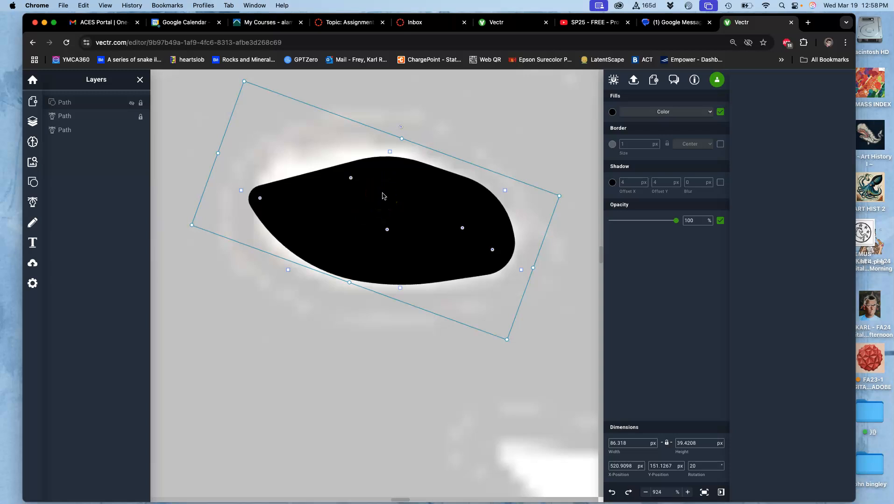
Step: Undo the layer visibility changes and all corner edits to restore the straight-sided six-point eye polygon
{"action": "key", "text": "super+z"}
{"action": "key", "text": "super+z"}
{"action": "key", "text": "super+z"}
{"action": "key", "text": "super+z"}
{"action": "key", "text": "super+z"}
{"action": "key", "text": "super+z"}
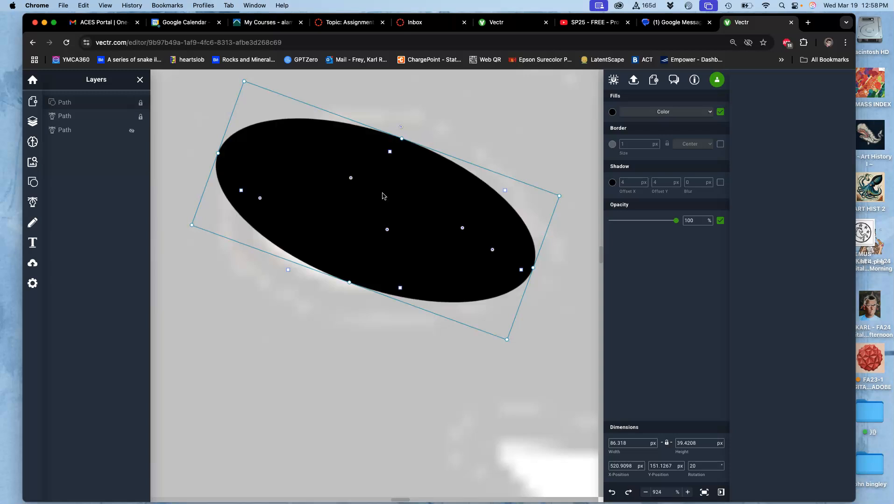
{"action": "key", "text": "super+z"}
{"action": "key", "text": "super+z"}
{"action": "key", "text": "super+z"}
{"action": "key", "text": "super+z"}
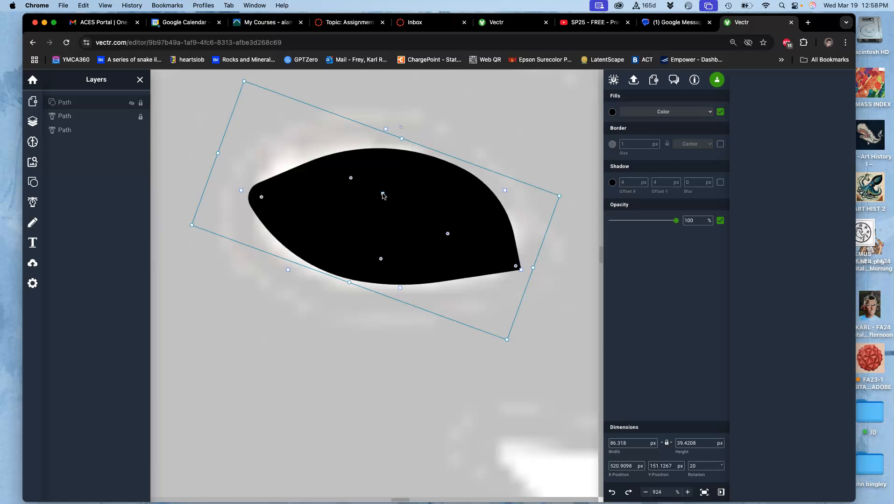
{"action": "key", "text": "super+z"}
{"action": "key", "text": "super+z"}
{"action": "key", "text": "super+z"}
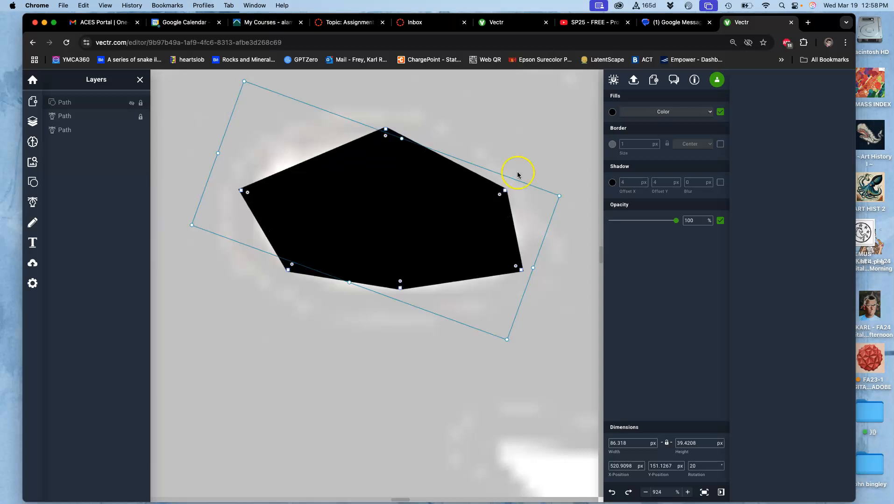
{"action": "left_click", "coordinate": [719, 145]}
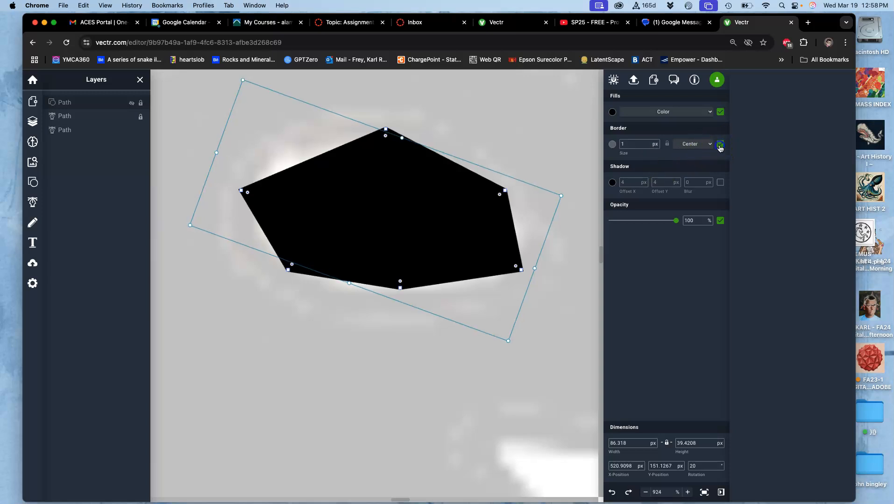
{"action": "left_click", "coordinate": [457, 206]}
{"action": "left_click", "coordinate": [713, 171]}
{"action": "left_click", "coordinate": [719, 144]}
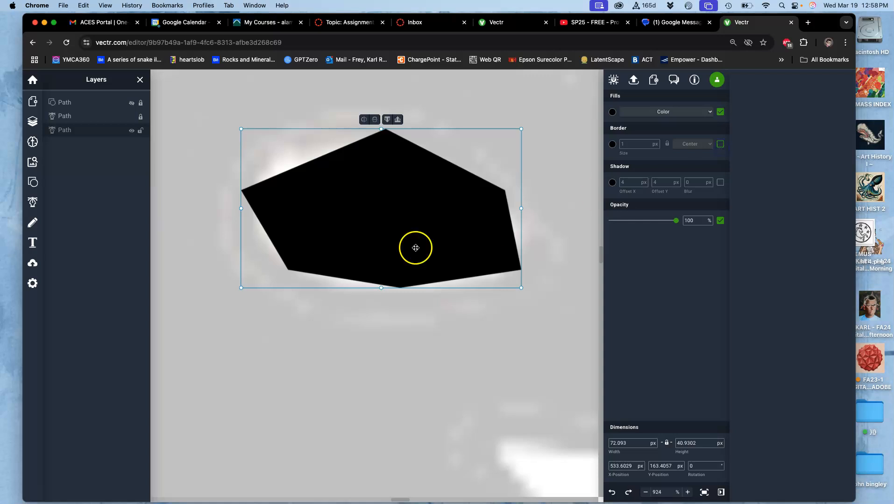
Step: Hide the layer of the black six-point eye polygon and clear the selection
{"action": "left_click", "coordinate": [107, 102]}
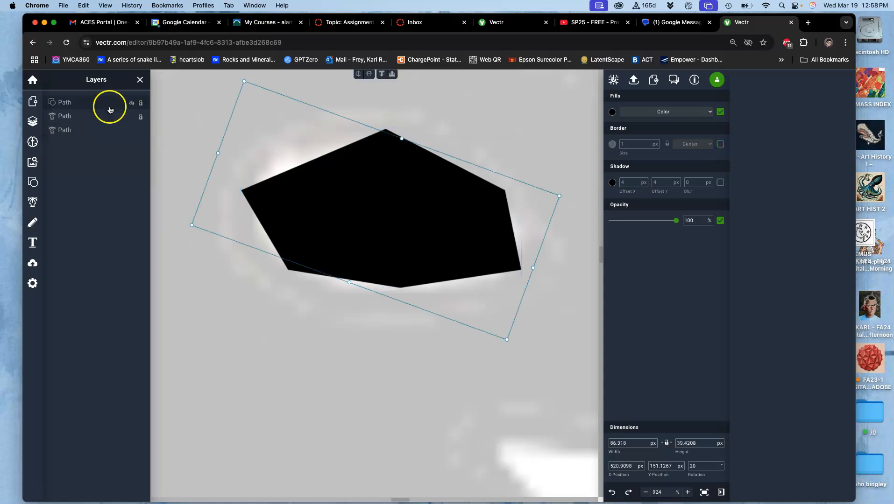
{"action": "left_click", "coordinate": [132, 131]}
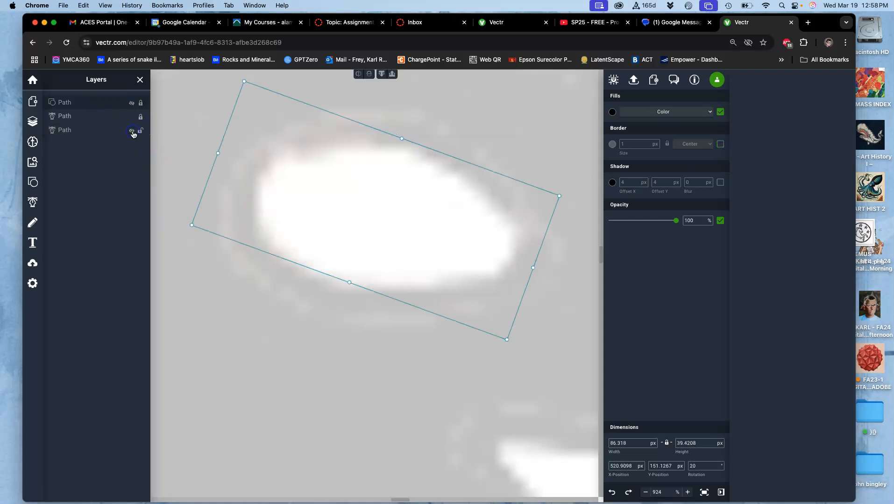
{"action": "left_click", "coordinate": [185, 119]}
Step: Start a new Pen tool path at the eye's left end and curve it along the upper edge, about 47 × 14 px
{"action": "left_click", "coordinate": [35, 204]}
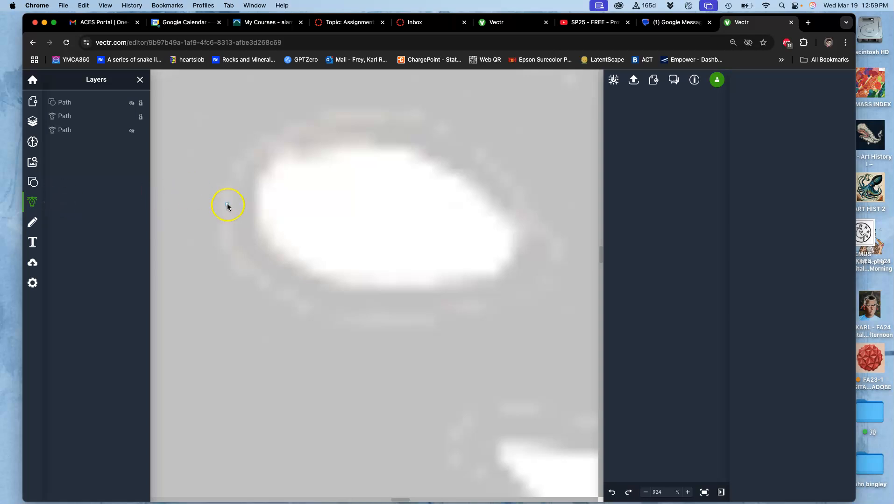
{"action": "left_click", "coordinate": [441, 206]}
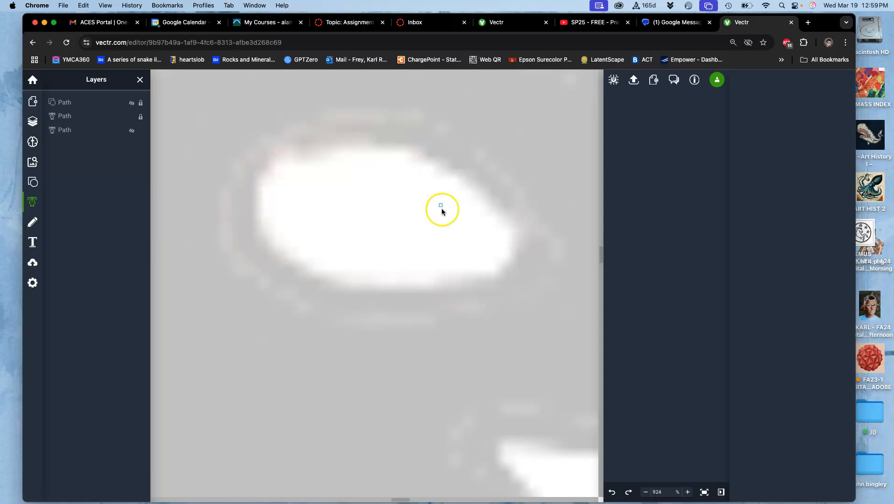
{"action": "left_click", "coordinate": [253, 198]}
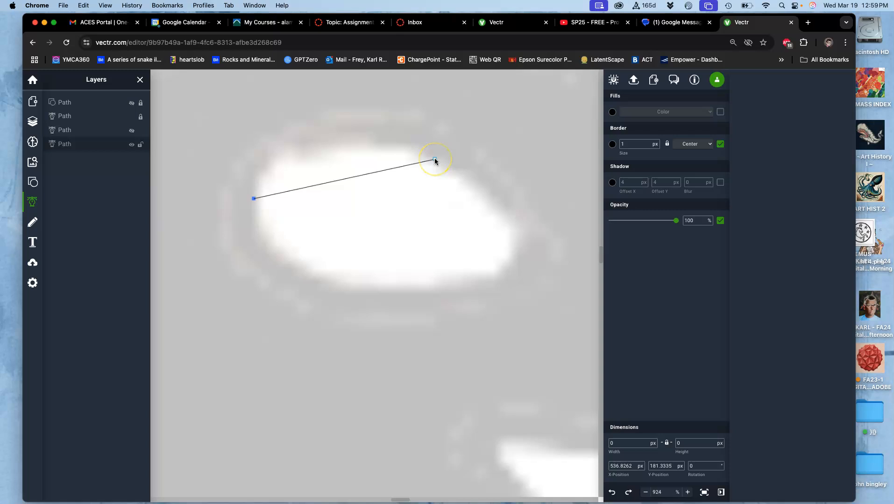
{"action": "left_click", "coordinate": [434, 161]}
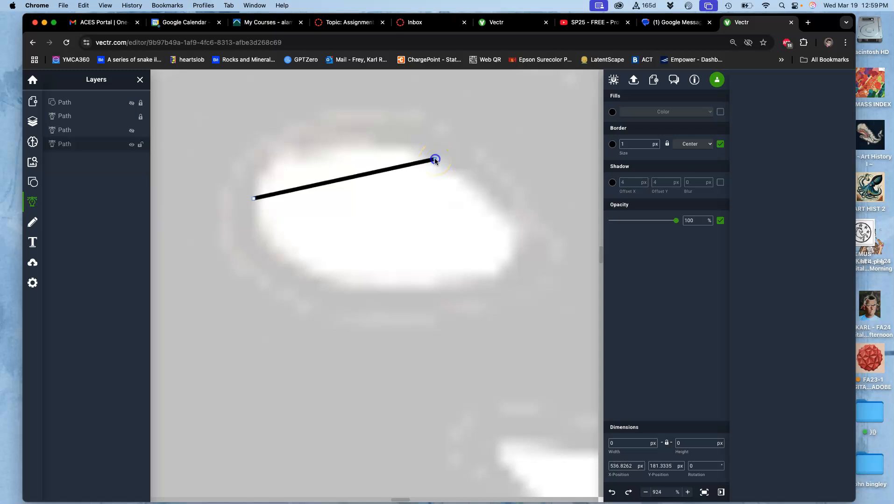
{"action": "left_click_drag", "start_coordinate": [434, 160], "coordinate": [568, 211]}
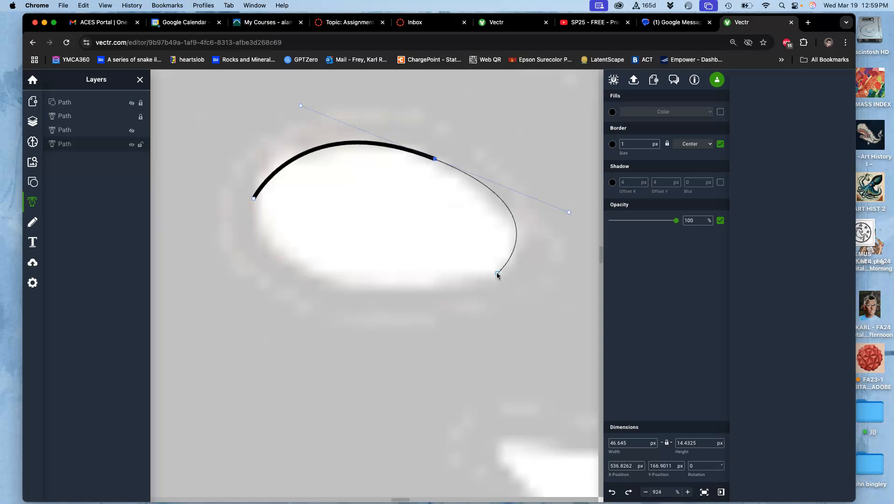
Step: Extend the eye path with a curved segment around the right end, making it about 69 × 29 px overall
{"action": "mouse_move", "coordinate": [497, 273]}
{"action": "left_mouse_down"}
{"action": "mouse_move", "coordinate": [485, 255]}
{"action": "mouse_move", "coordinate": [504, 261]}
{"action": "mouse_move", "coordinate": [496, 273]}
{"action": "left_mouse_up"}
{"action": "left_click_drag", "start_coordinate": [496, 272], "coordinate": [502, 185]}
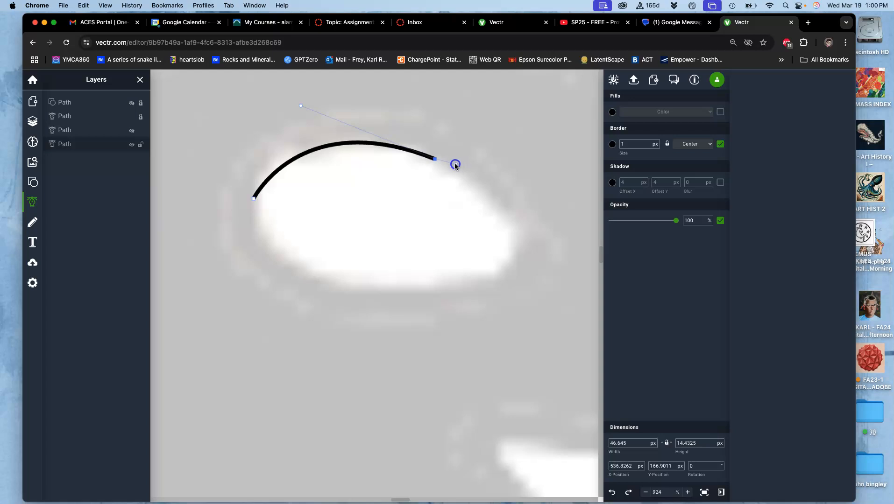
{"action": "mouse_move", "coordinate": [440, 162]}
{"action": "left_mouse_down"}
{"action": "mouse_move", "coordinate": [515, 215]}
{"action": "mouse_move", "coordinate": [479, 155]}
{"action": "mouse_move", "coordinate": [494, 188]}
{"action": "mouse_move", "coordinate": [455, 155]}
{"action": "mouse_move", "coordinate": [295, 187]}
{"action": "mouse_move", "coordinate": [438, 164]}
{"action": "mouse_move", "coordinate": [523, 235]}
{"action": "mouse_move", "coordinate": [508, 309]}
{"action": "mouse_move", "coordinate": [483, 289]}
{"action": "mouse_move", "coordinate": [471, 294]}
{"action": "left_mouse_up"}
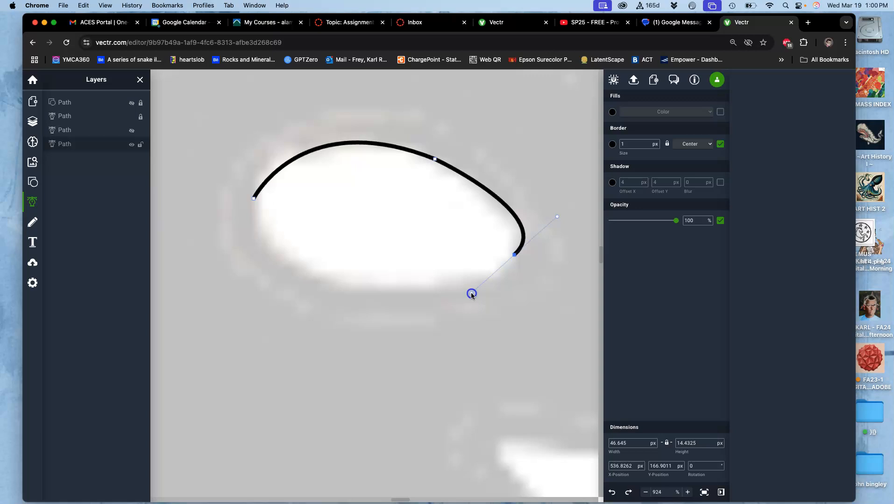
{"action": "left_click", "coordinate": [515, 254]}
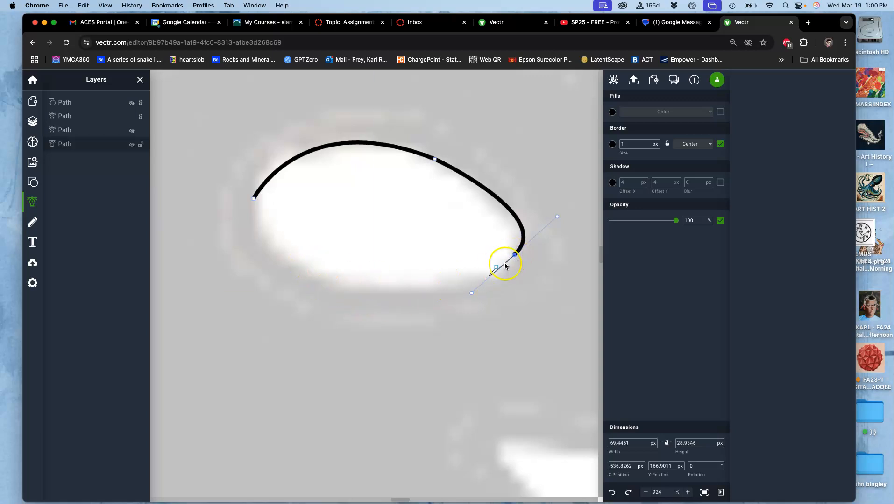